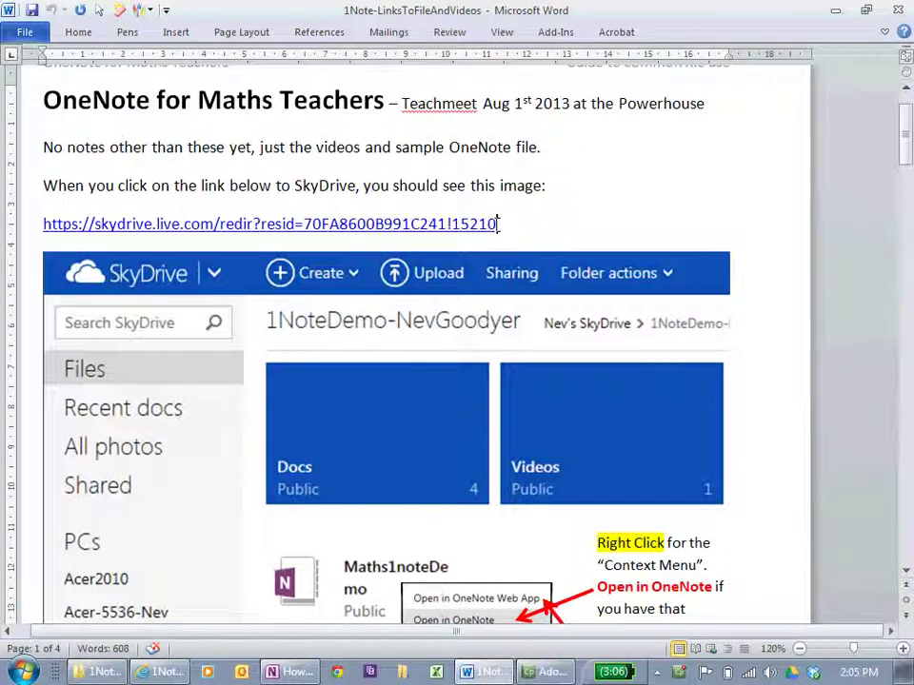
- Select the SkyDrive link in the Word document and switch to the matching SkyDrive folder in Internet Explorer
{"action": "left_click_drag", "start_coordinate": [498, 223], "coordinate": [27, 220]}
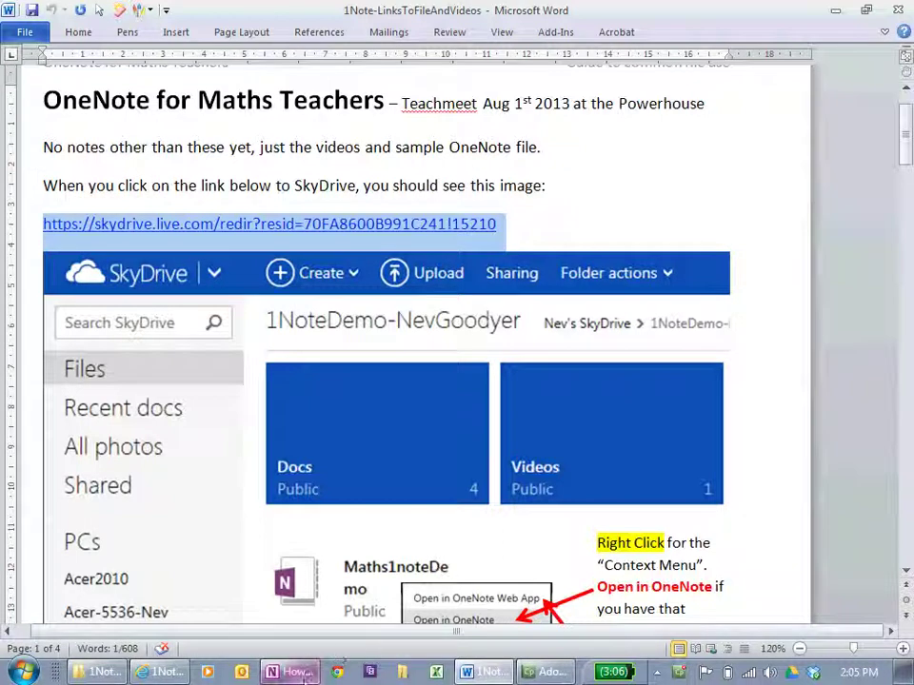
{"action": "mouse_move", "coordinate": [300, 674]}
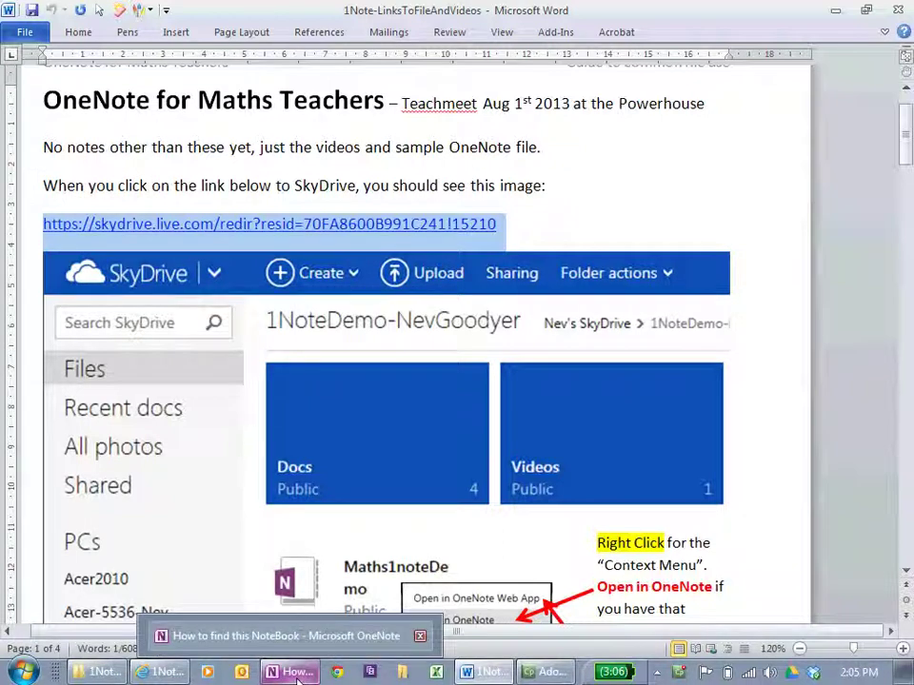
{"action": "mouse_move", "coordinate": [161, 672]}
{"action": "left_click", "coordinate": [162, 575]}
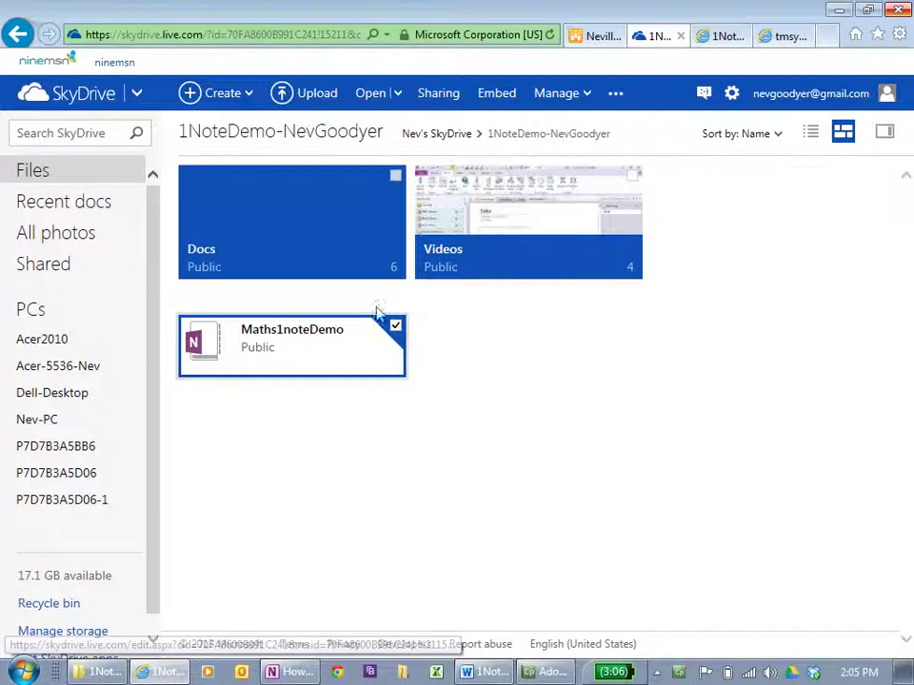
- View the synced demo folder in Windows Explorer, and open the Maths1noteDemo notebook from SkyDrive in the OneNote Web App
{"action": "left_click", "coordinate": [98, 672]}
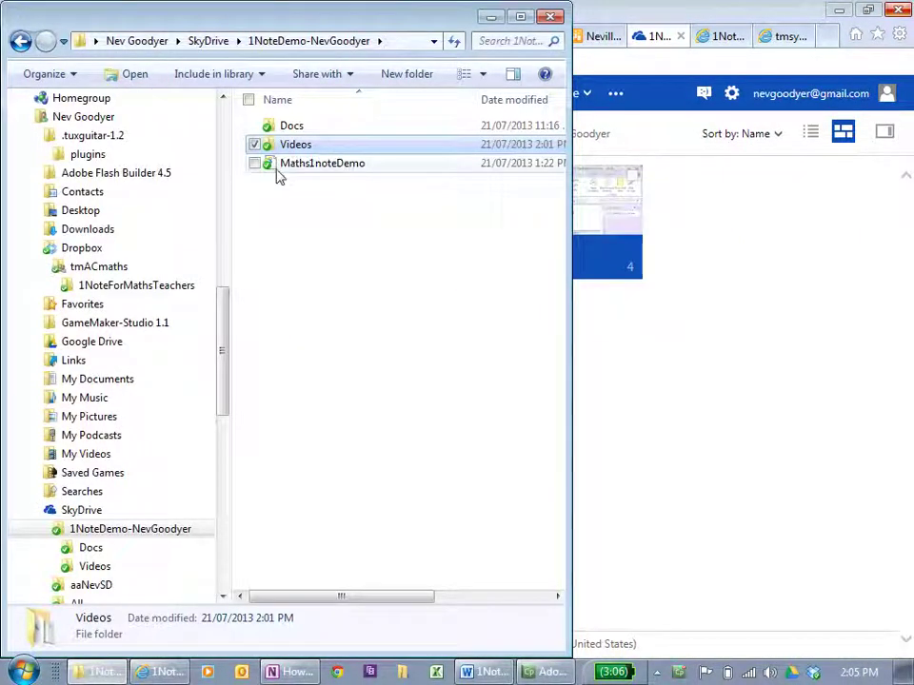
{"action": "left_click", "coordinate": [640, 16]}
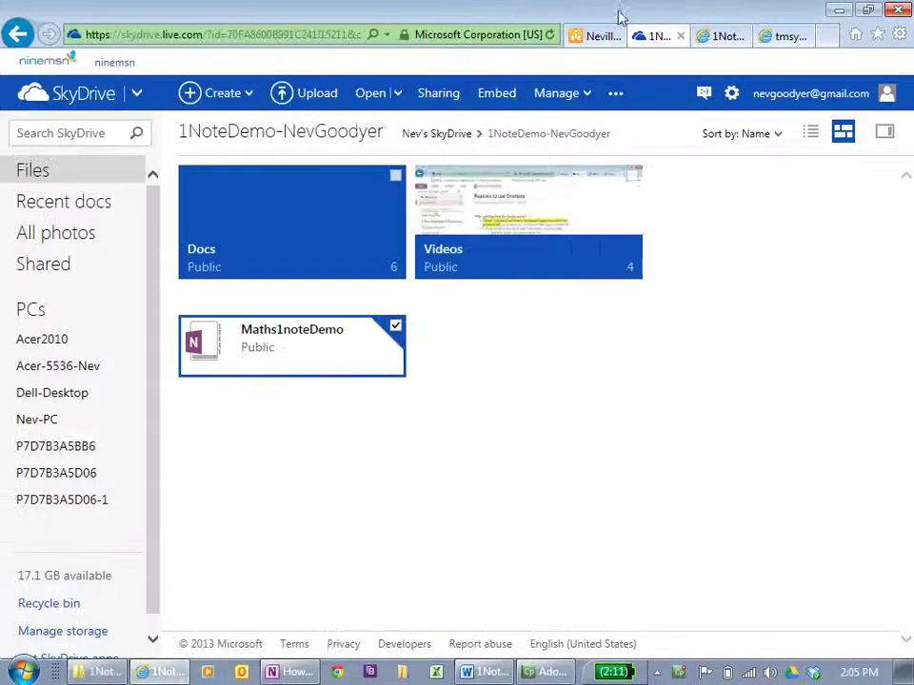
{"action": "right_click", "coordinate": [263, 335]}
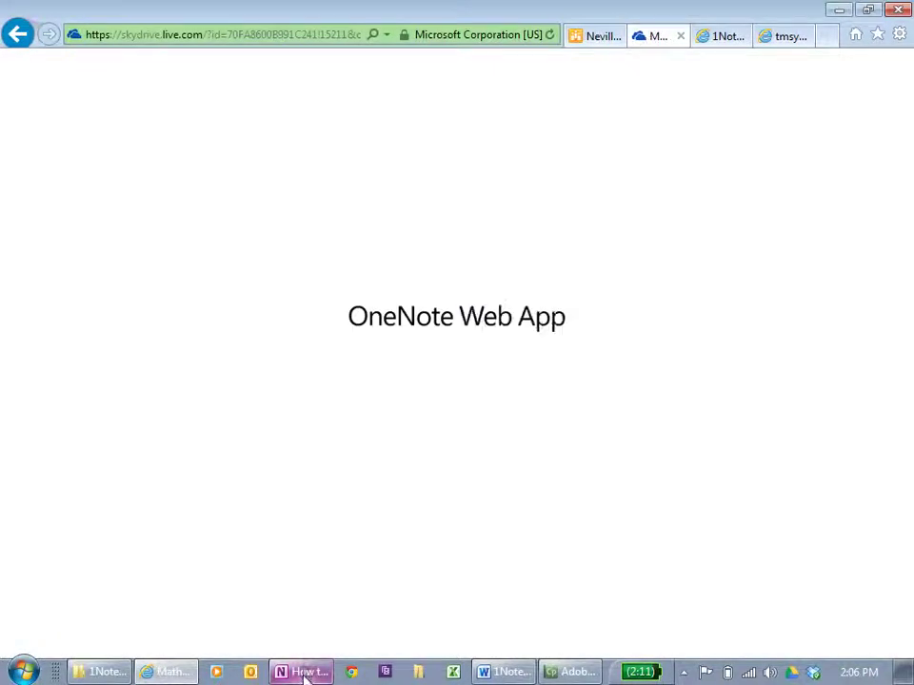
- Switch to desktop OneNote, widen its window beside the browser, and collapse the SamplePages and Why1note section groups of Maths1noteDemo
{"action": "left_click", "coordinate": [303, 672]}
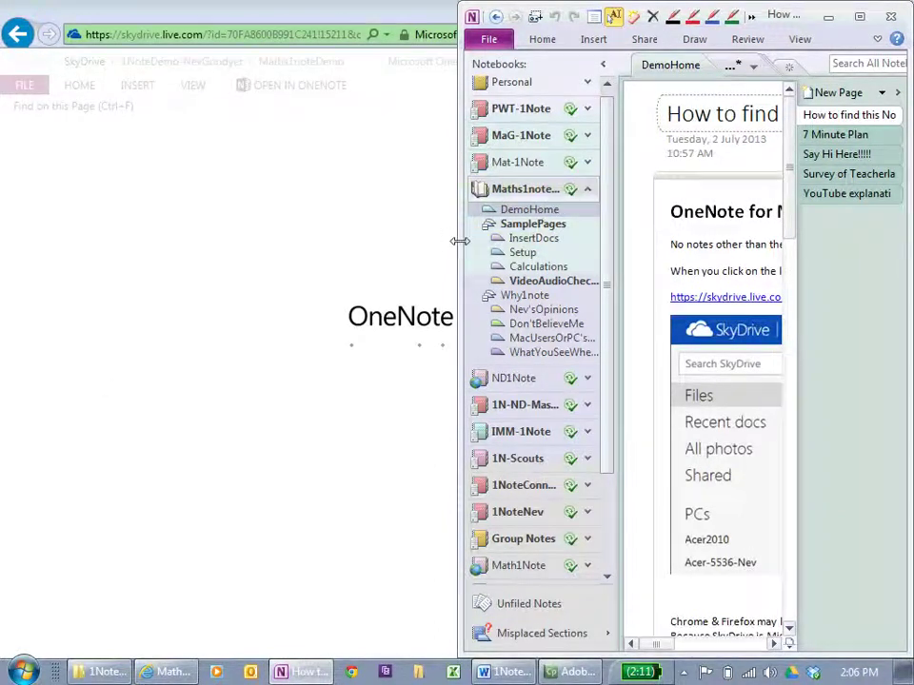
{"action": "left_click_drag", "start_coordinate": [460, 241], "coordinate": [333, 247]}
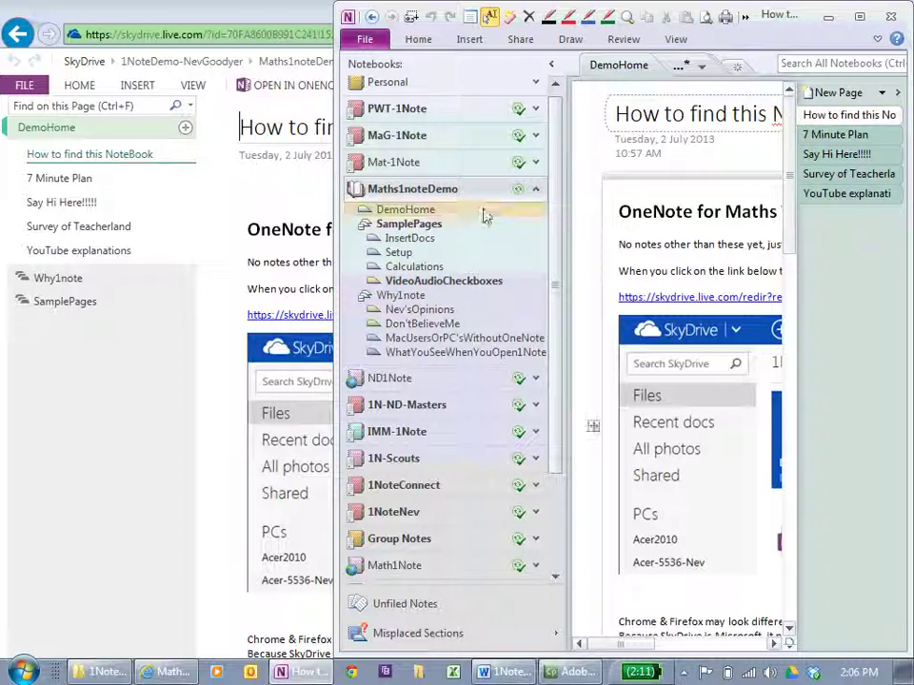
{"action": "left_click", "coordinate": [361, 228]}
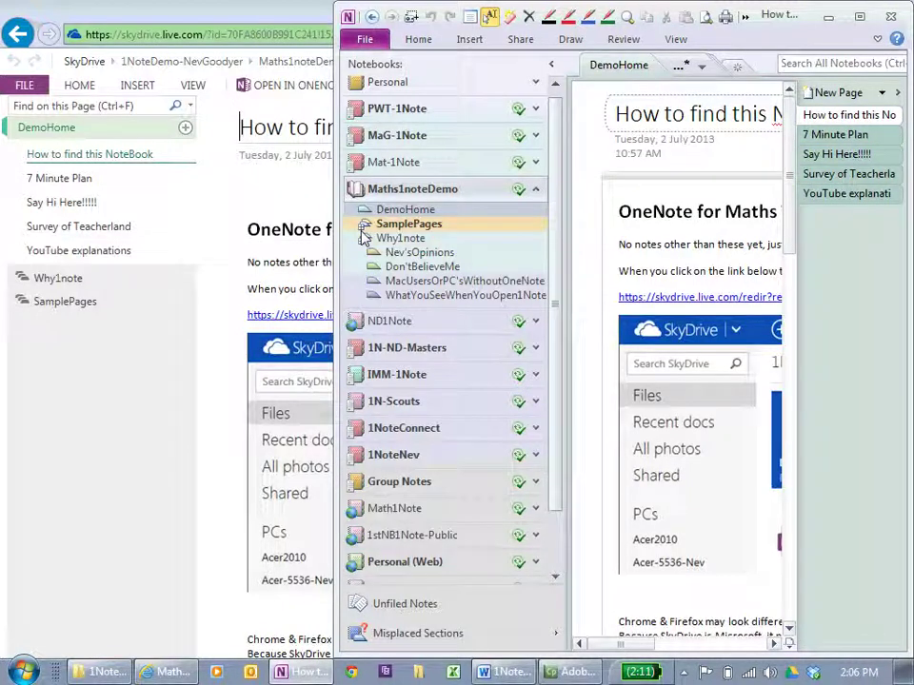
{"action": "left_click", "coordinate": [365, 239]}
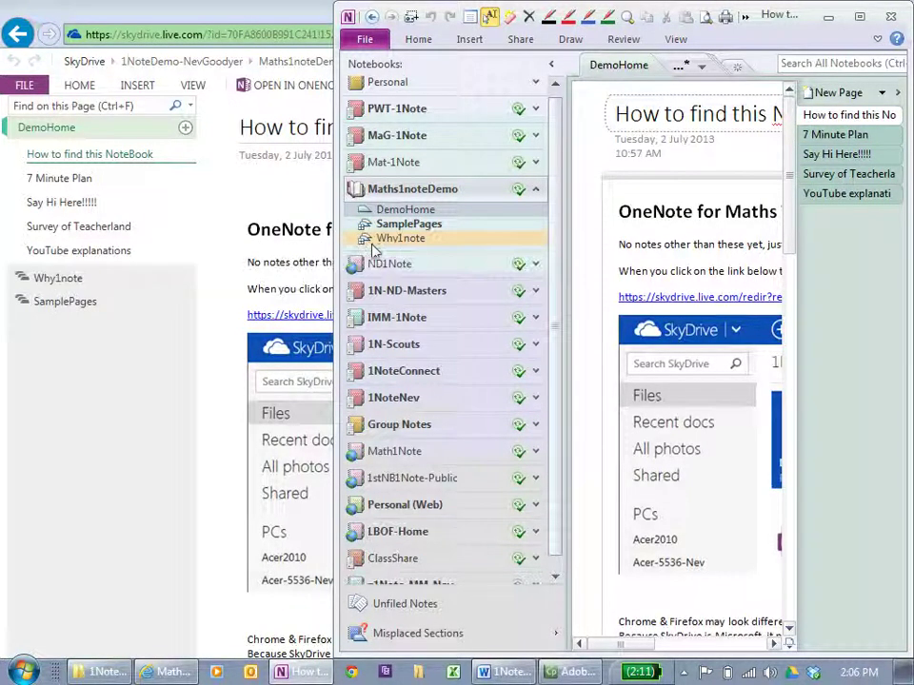
- Open the Why1note section group and its opinions section in both the web app and desktop OneNote for comparison
{"action": "left_click", "coordinate": [46, 288]}
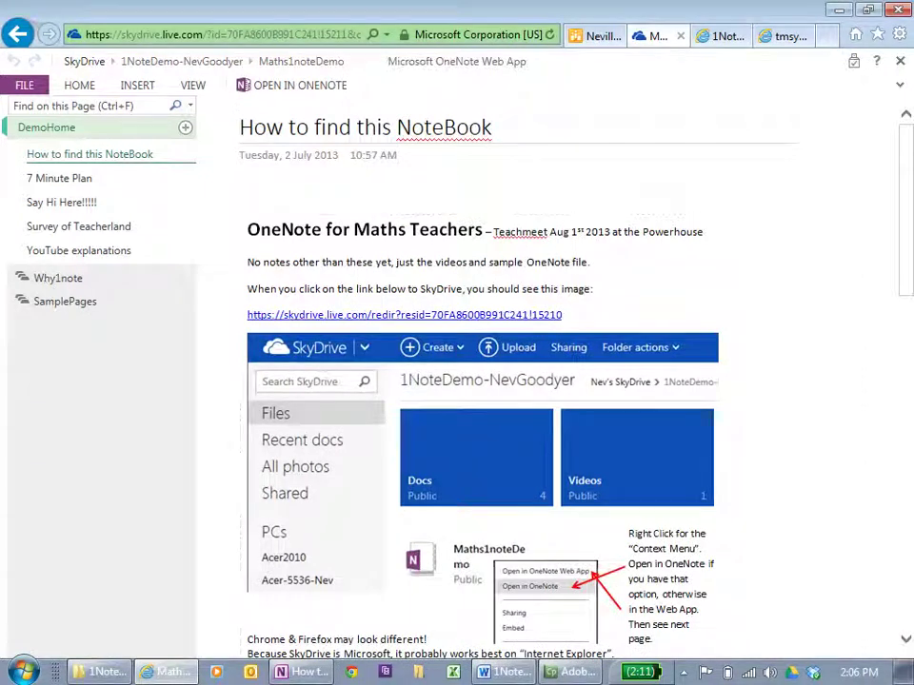
{"action": "key", "text": "alt+Tab"}
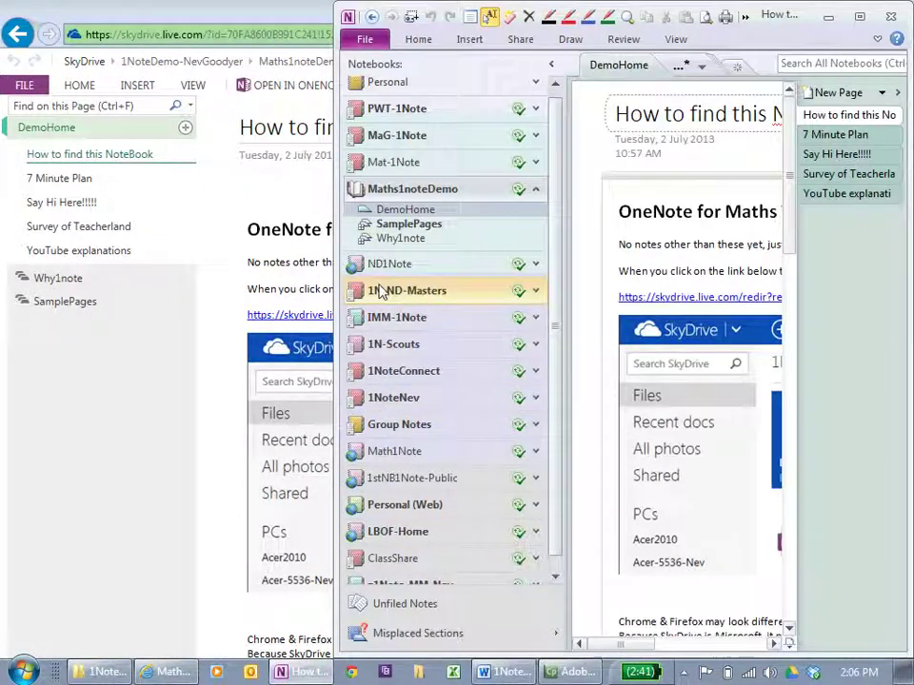
{"action": "left_click", "coordinate": [364, 240]}
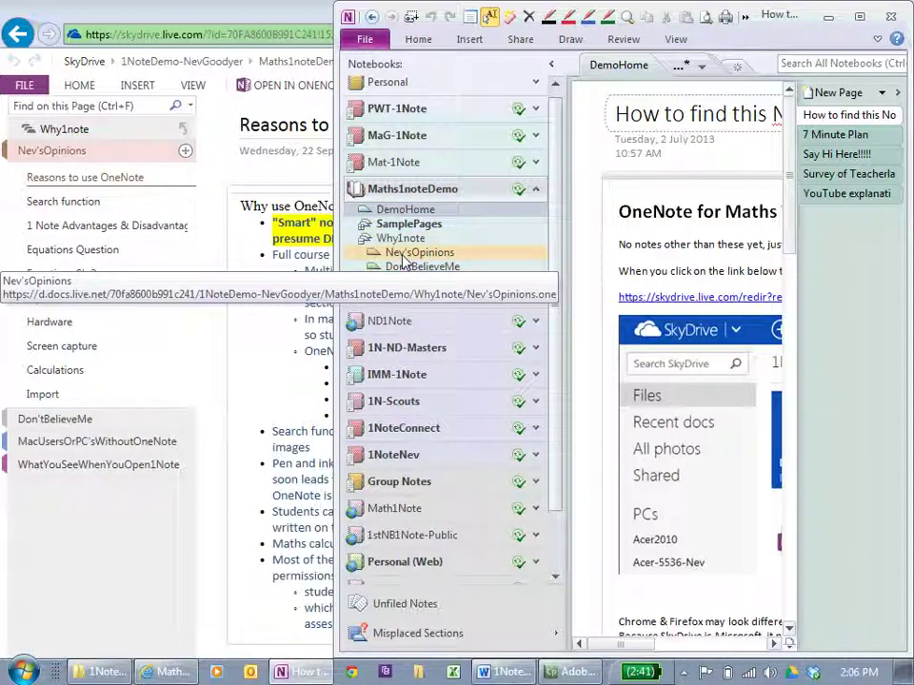
{"action": "left_click", "coordinate": [405, 255]}
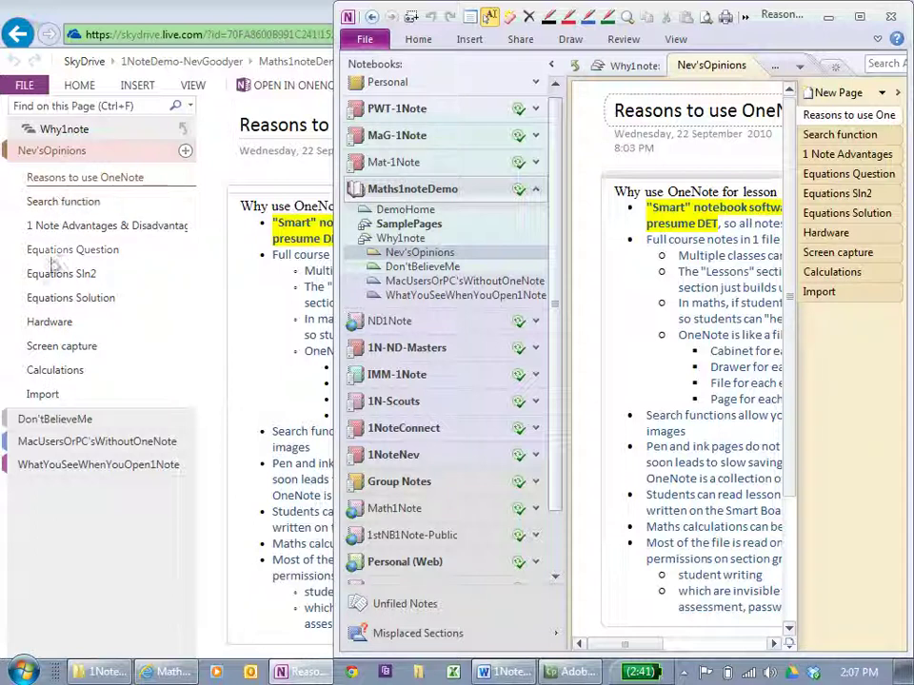
- View the Don'tBelieveMe section and the Reasons to use OneNote page in the web app, and switch to a maximized desktop OneNote
{"action": "left_click", "coordinate": [65, 425]}
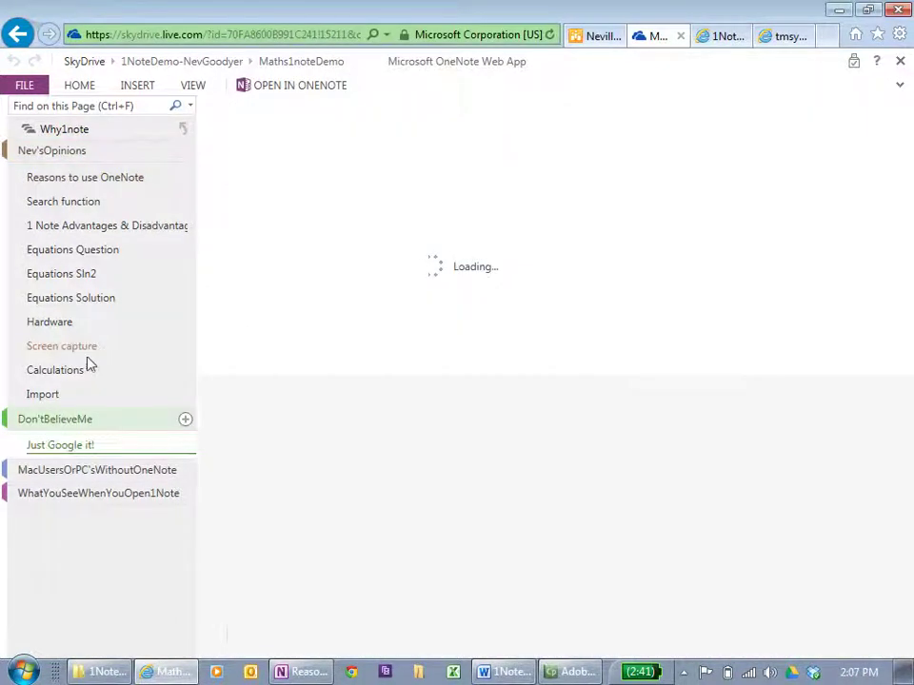
{"action": "left_click", "coordinate": [69, 181]}
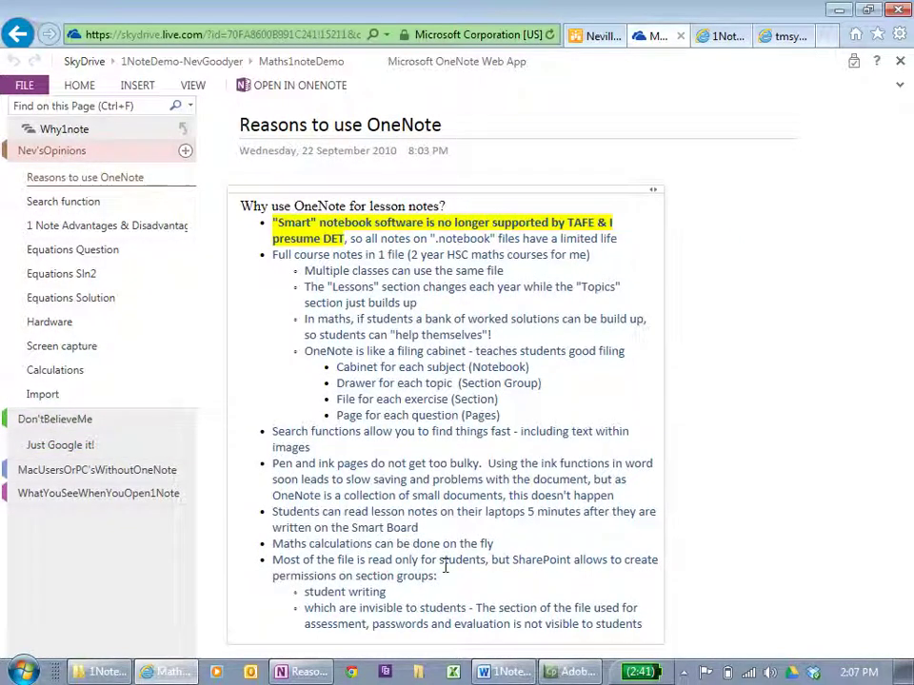
{"action": "left_click", "coordinate": [305, 672]}
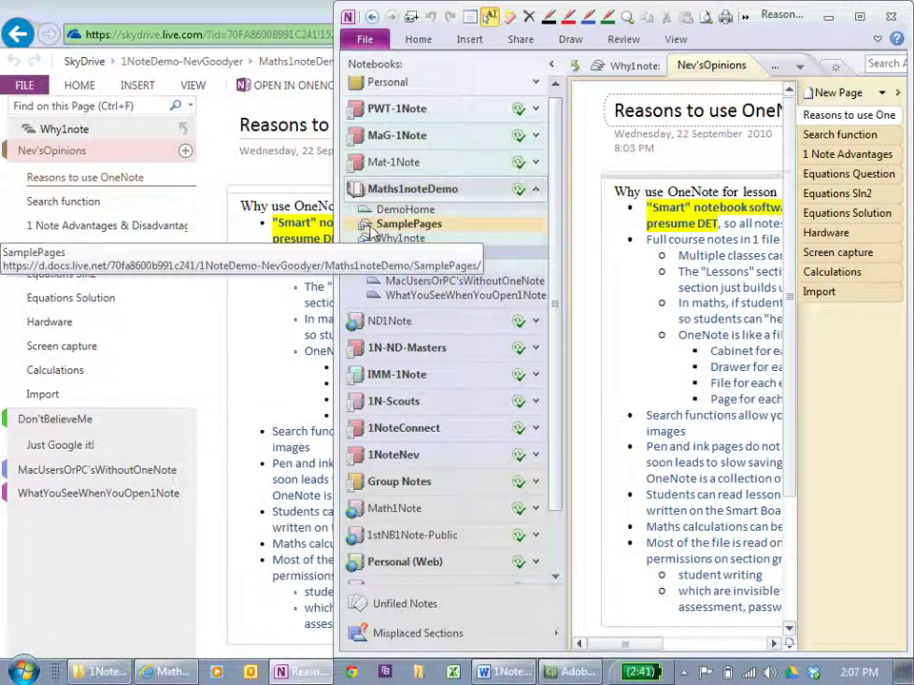
{"action": "left_click", "coordinate": [859, 19]}
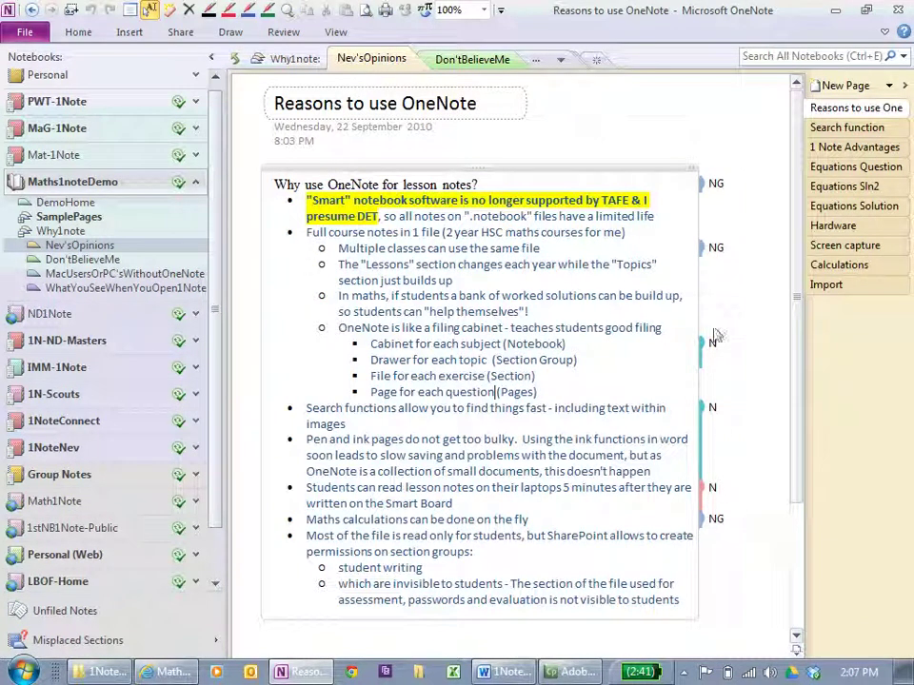
- Hide the authors' initials beside the notes on the Reasons to use OneNote page and show them again
{"action": "left_click", "coordinate": [344, 35]}
{"action": "left_click", "coordinate": [161, 71]}
{"action": "left_click", "coordinate": [343, 36]}
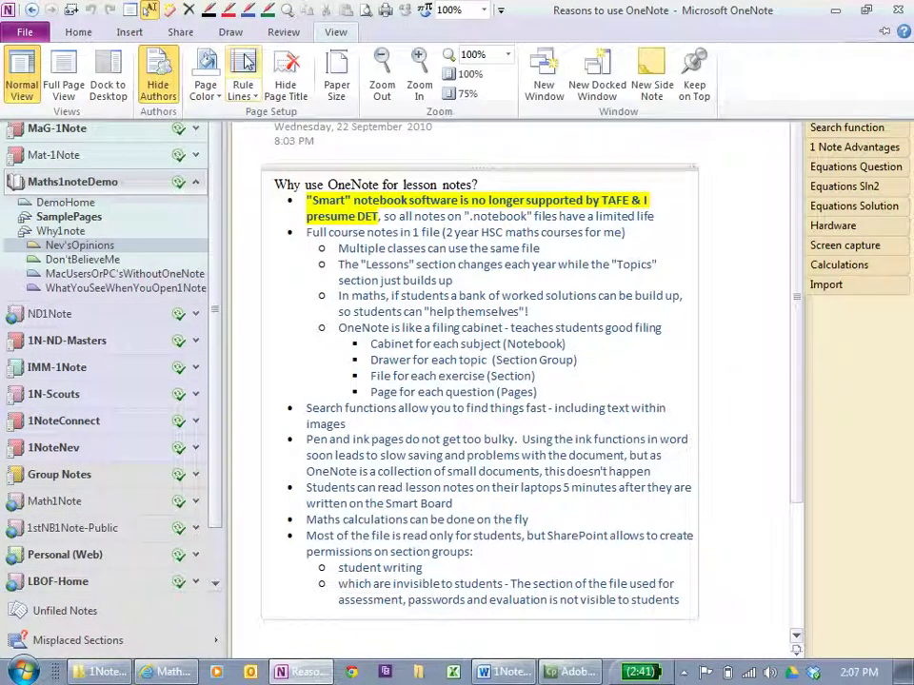
{"action": "left_click", "coordinate": [161, 72]}
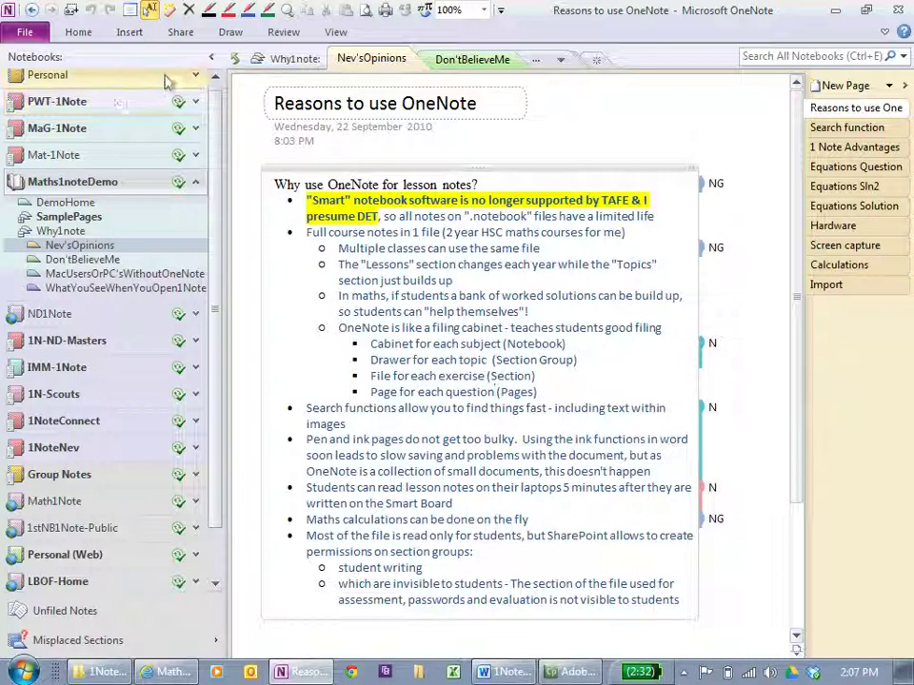
- Expand the Personal notebook, and try collapsing and restoring the notebook list and the ribbon
{"action": "left_click", "coordinate": [196, 77]}
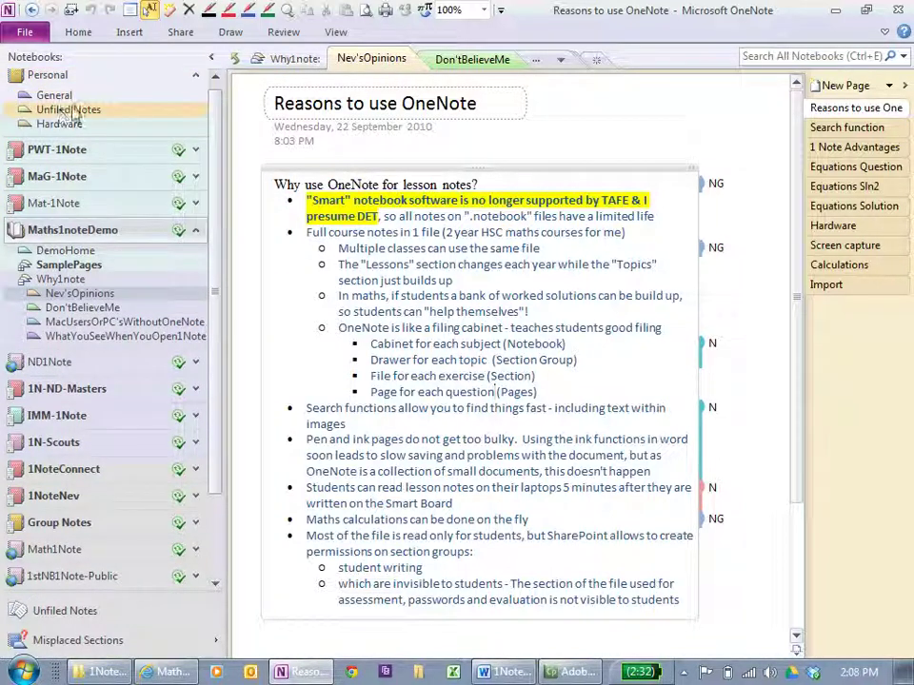
{"action": "left_click", "coordinate": [212, 58]}
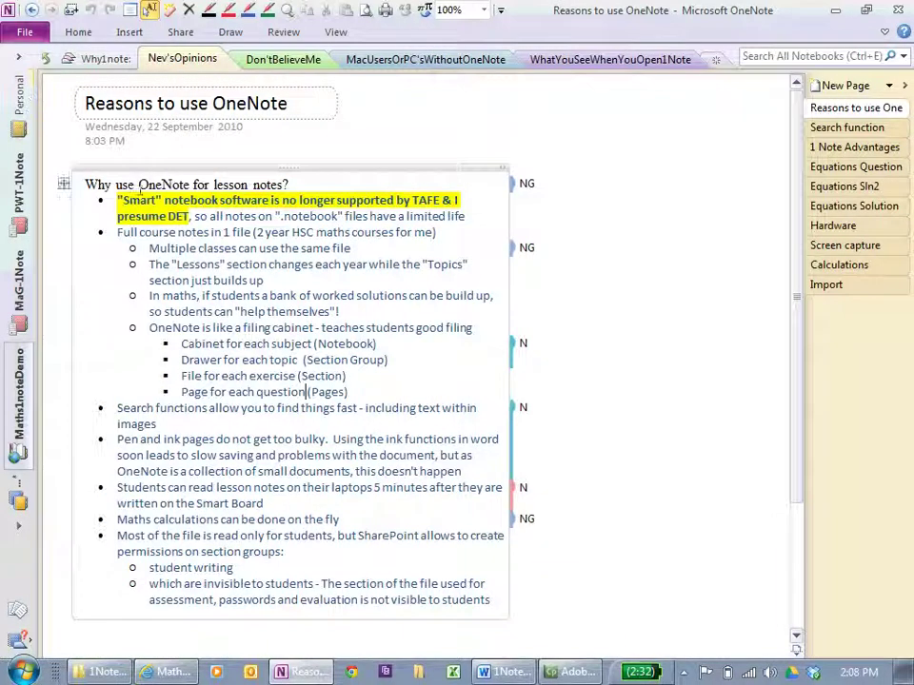
{"action": "left_click", "coordinate": [17, 59]}
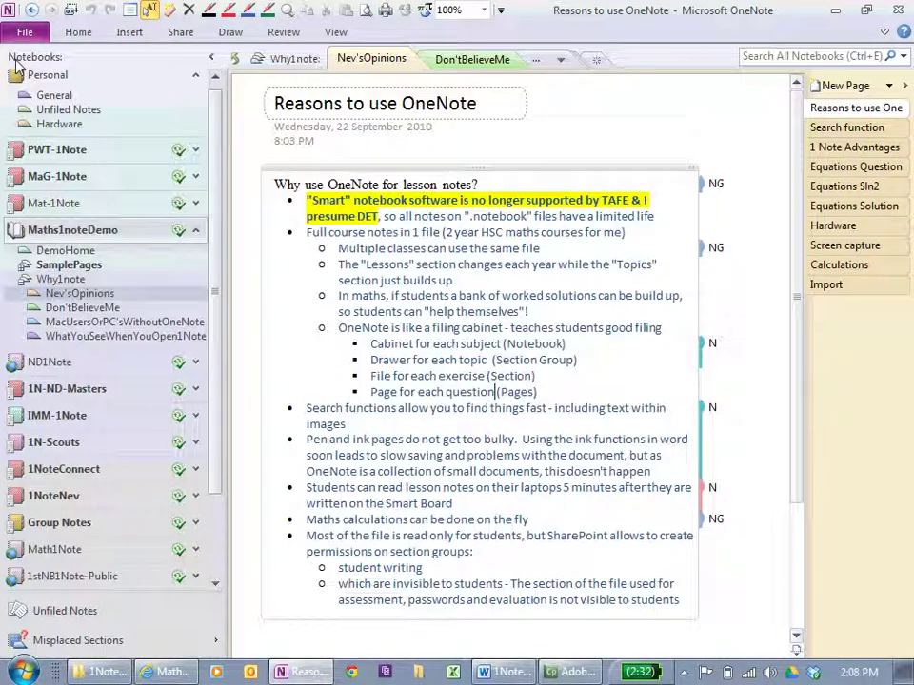
{"action": "left_click", "coordinate": [883, 32]}
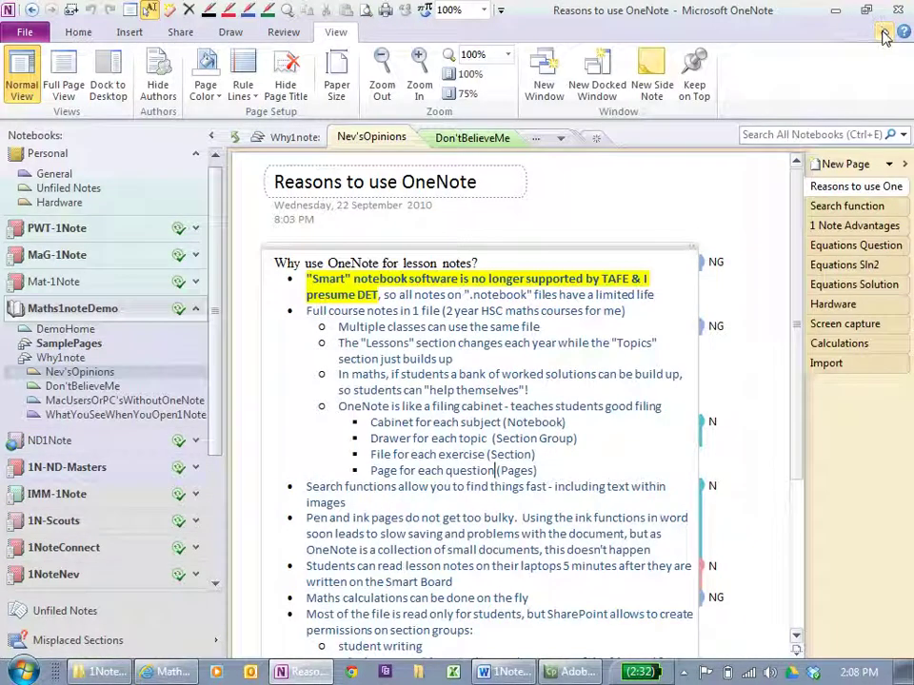
{"action": "left_click", "coordinate": [883, 33]}
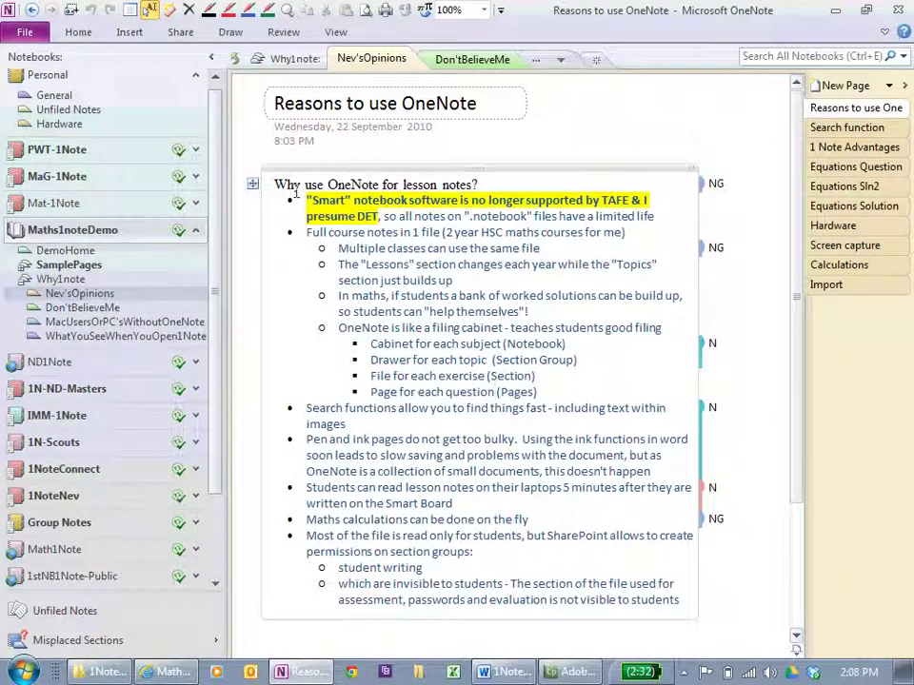
- Browse the Personal notebook's General section, viewing its introductory page, OneNote Basics, Top Uses and What's New?
{"action": "left_click", "coordinate": [55, 97]}
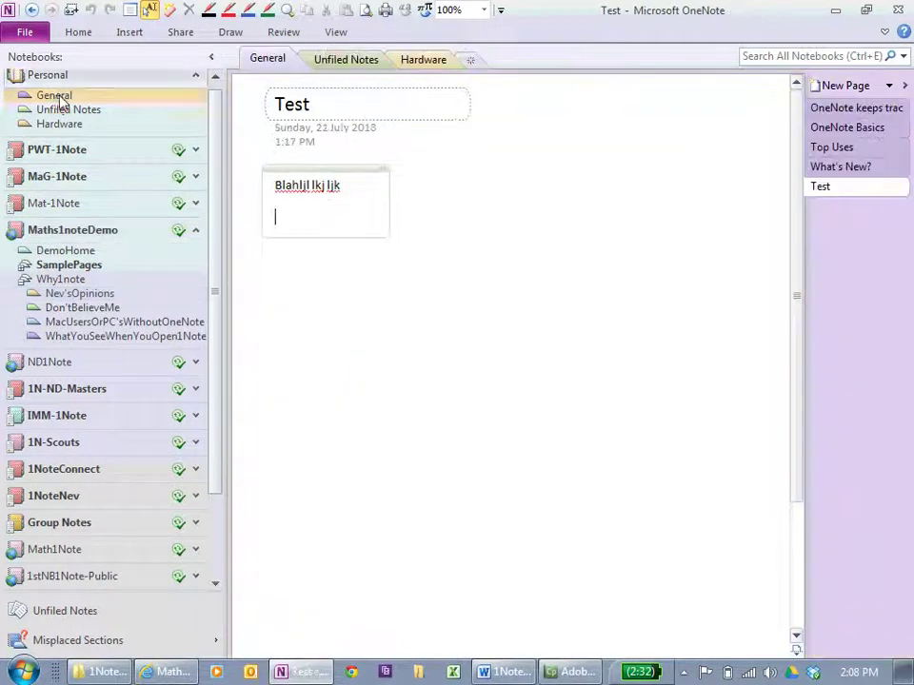
{"action": "left_click", "coordinate": [862, 109]}
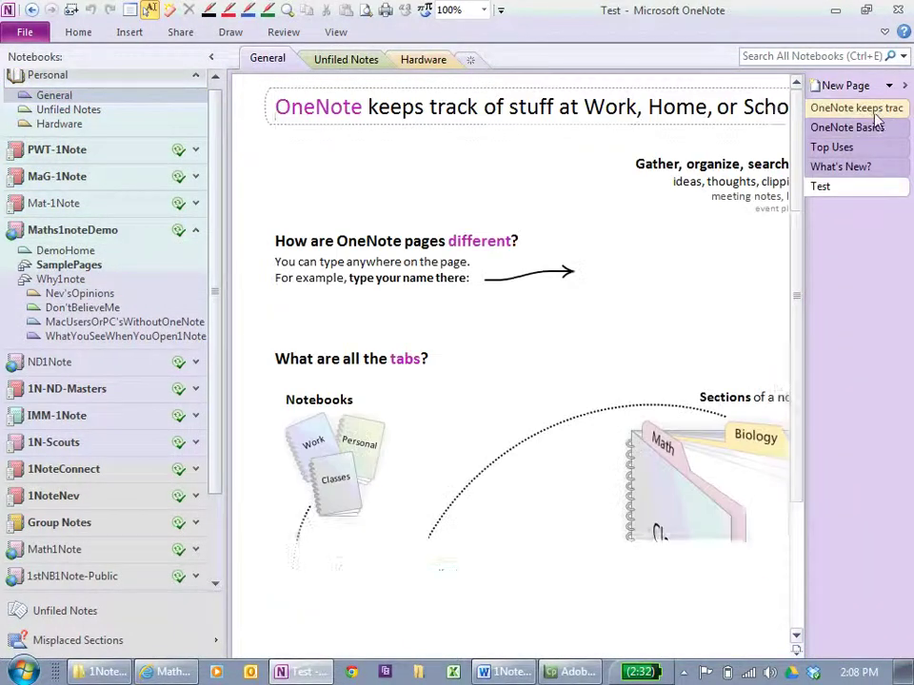
{"action": "left_click", "coordinate": [863, 130]}
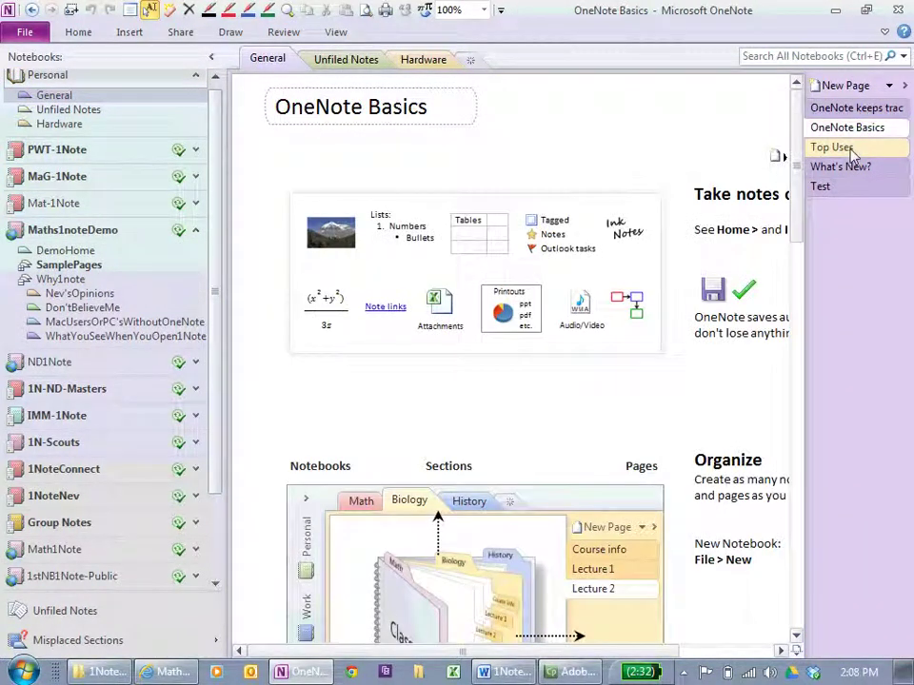
{"action": "left_click", "coordinate": [852, 151]}
{"action": "left_click", "coordinate": [853, 167]}
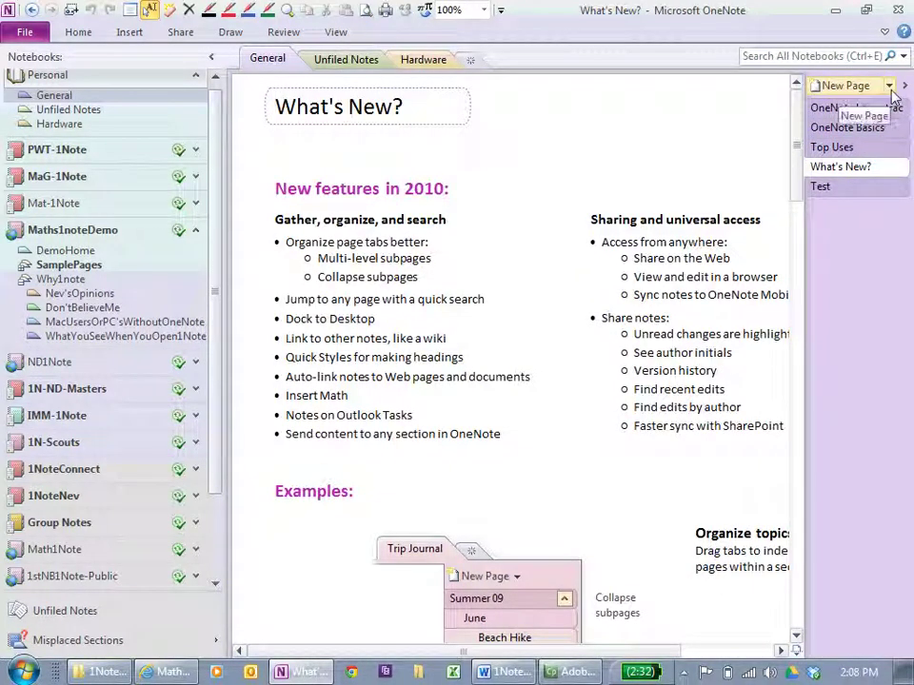
- Add a page titled "Test" to the General section and enter the note text "kjHDFkDJFHdlhk"
{"action": "left_click", "coordinate": [845, 88]}
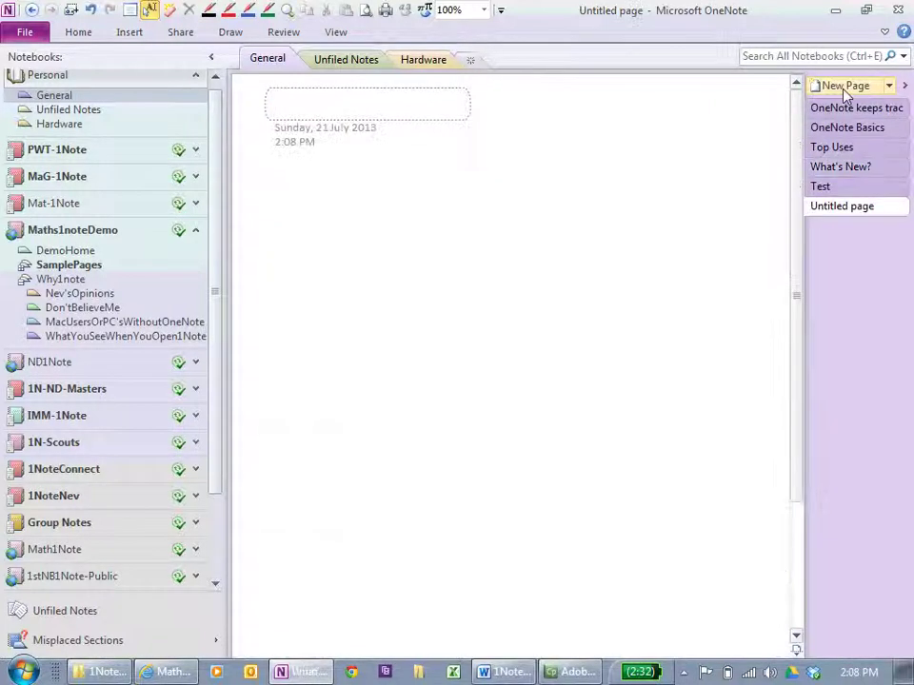
{"action": "type", "text": "Test"}
{"action": "key", "text": "Return"}
{"action": "type", "text": "kjHDFkDJFHdlhk"}
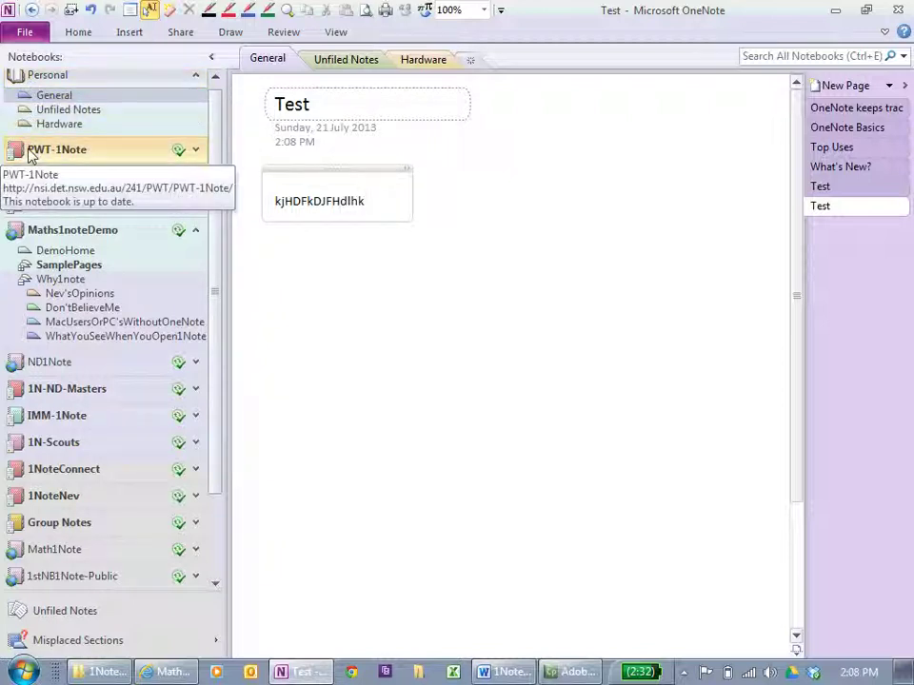
- Collapse the Personal notebook and expand the PWT-1Note notebook and its 00Lessons section group
{"action": "left_click", "coordinate": [195, 76]}
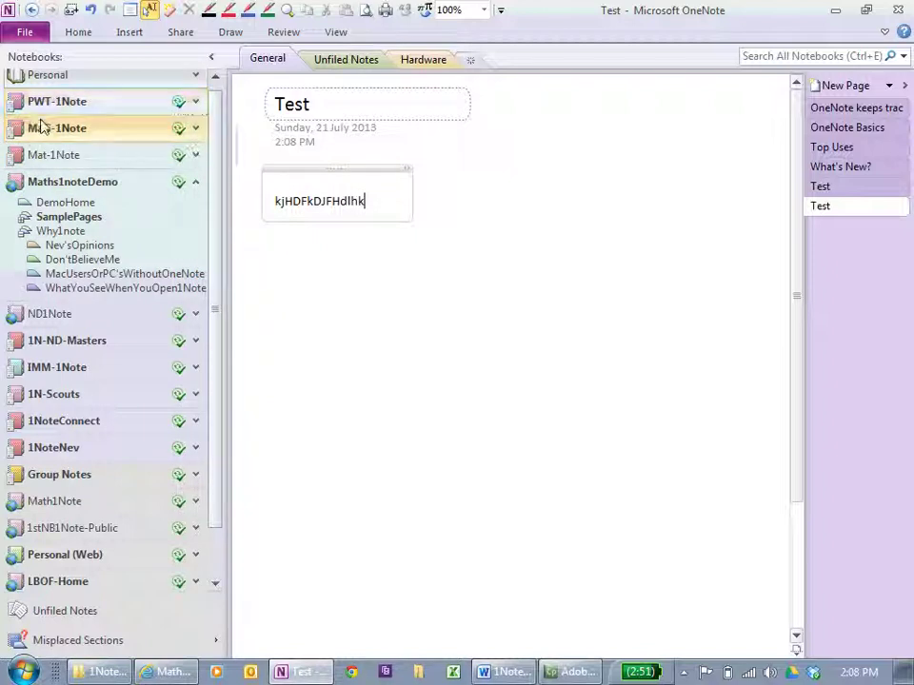
{"action": "left_click_drag", "start_coordinate": [17, 126], "coordinate": [37, 159]}
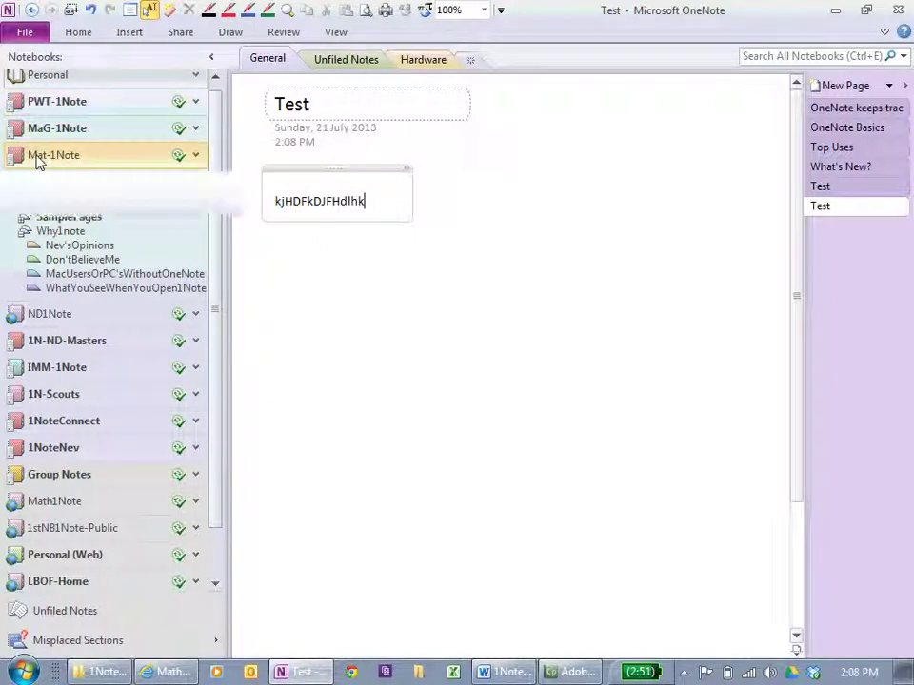
{"action": "left_click", "coordinate": [196, 103]}
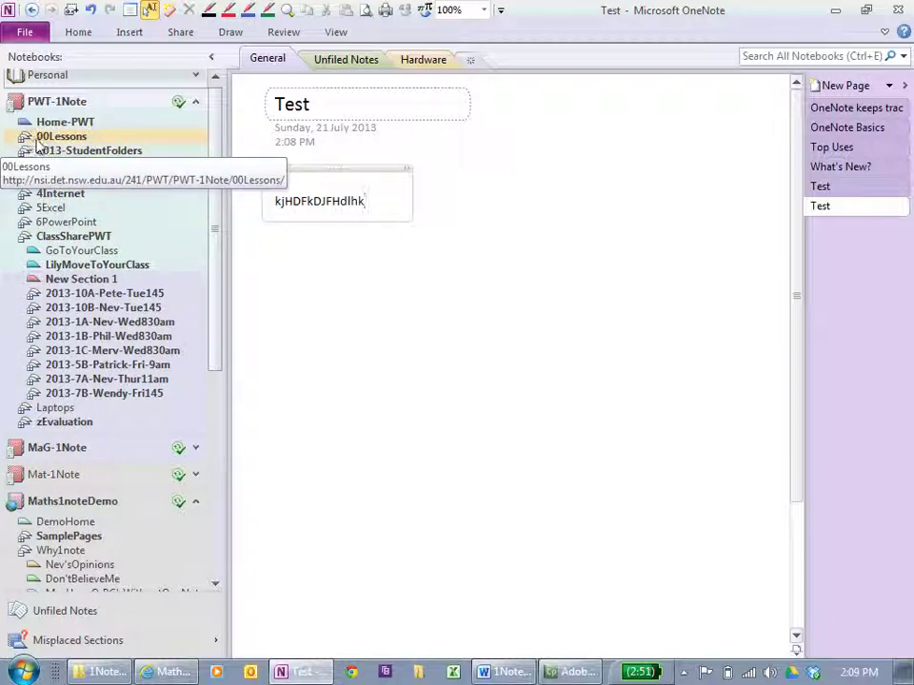
{"action": "left_click", "coordinate": [22, 139]}
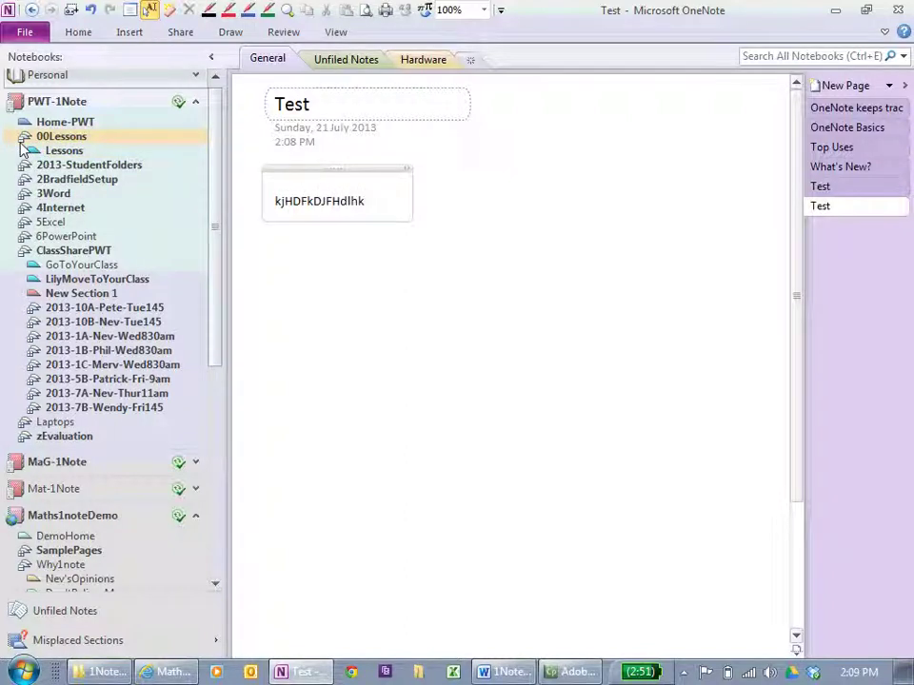
- Collapse 00Lessons, expand the 2013-7A Thursday class group under ClassSharePWT, and view two of its student sections
{"action": "left_click", "coordinate": [23, 139]}
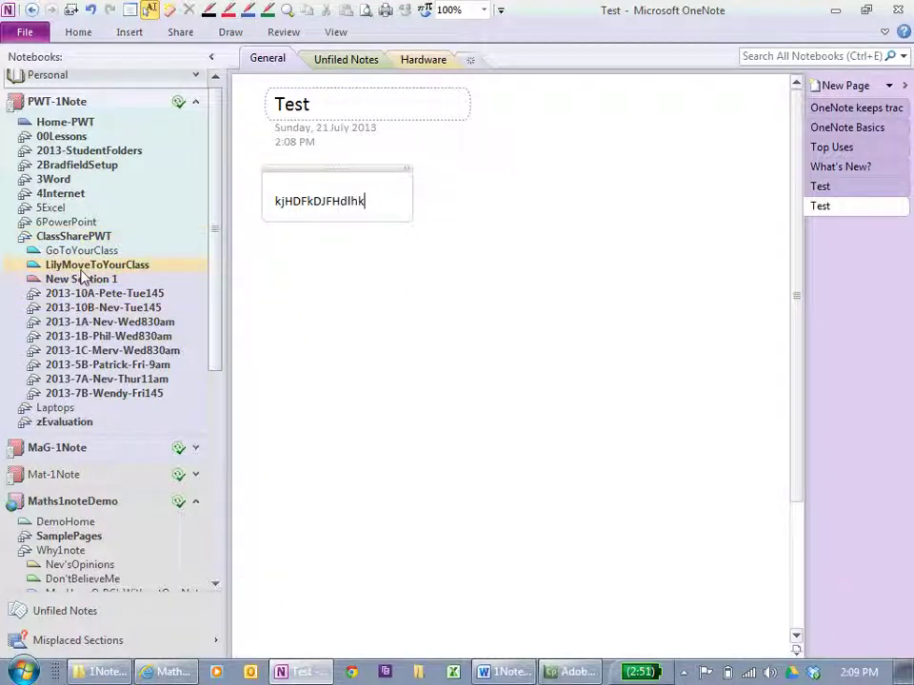
{"action": "left_click", "coordinate": [107, 383]}
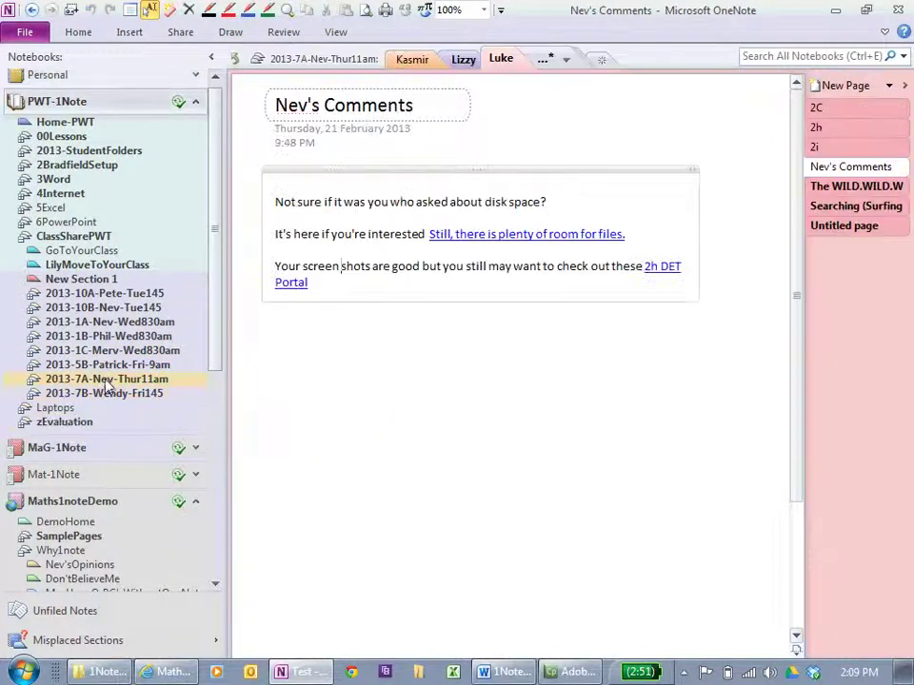
{"action": "left_click", "coordinate": [32, 381]}
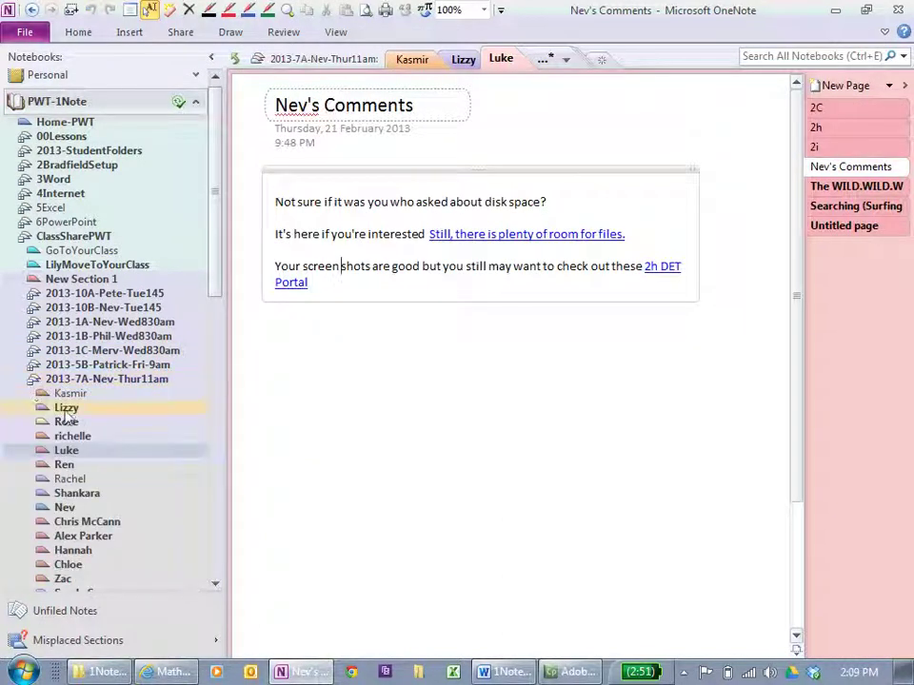
{"action": "left_click", "coordinate": [67, 409]}
{"action": "left_click", "coordinate": [73, 435]}
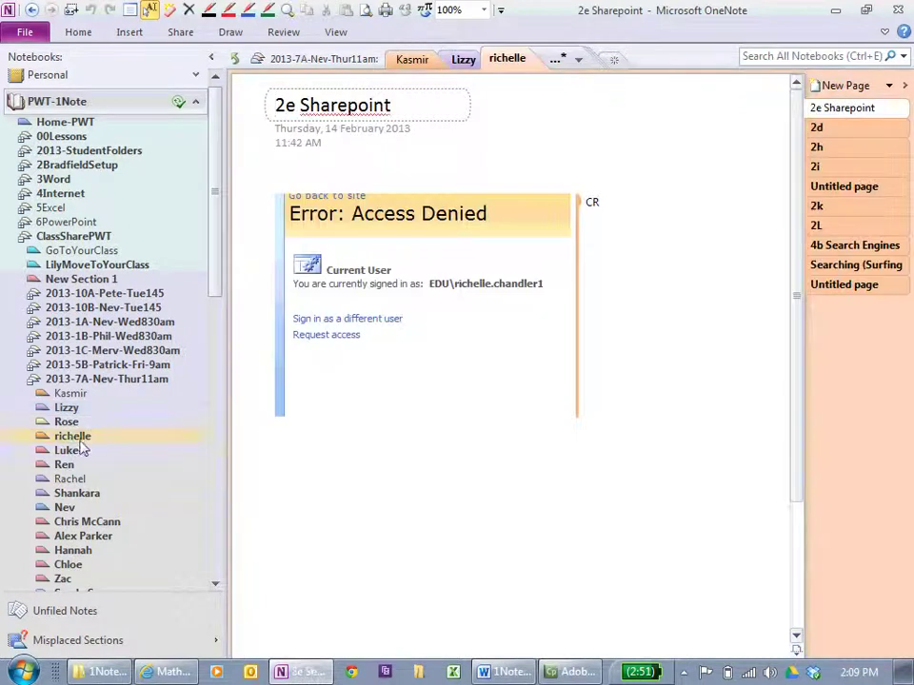
- Browse the student's section, viewing pages 2d, 2h, 2i, the untitled page below 2i, and 2k
{"action": "left_click", "coordinate": [888, 131]}
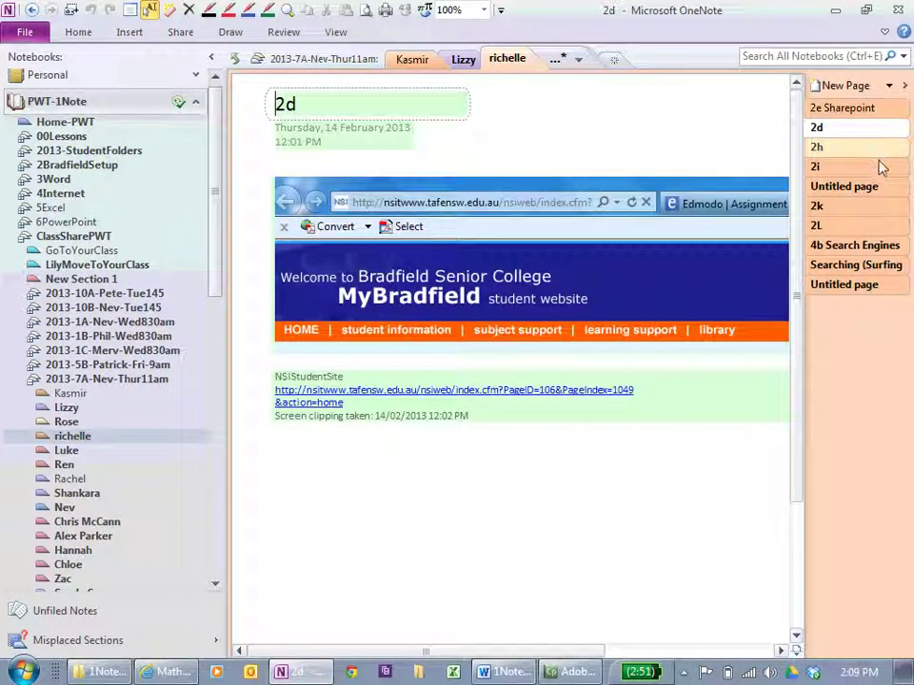
{"action": "left_click", "coordinate": [878, 150]}
{"action": "left_click", "coordinate": [871, 169]}
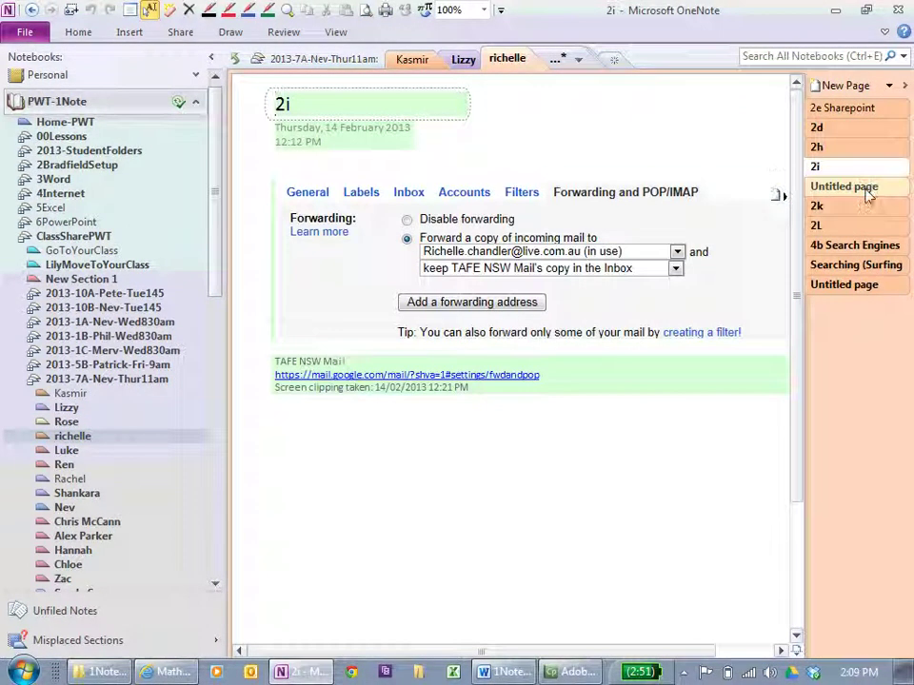
{"action": "left_click", "coordinate": [867, 191]}
{"action": "left_click", "coordinate": [866, 208]}
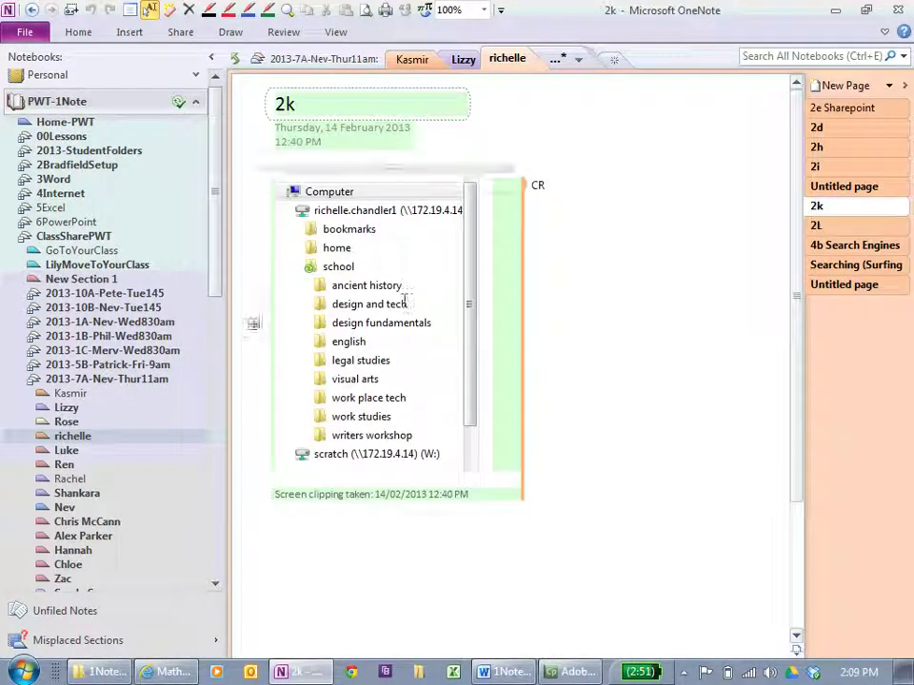
- Collapse the 2013-7A class group and the PWT-1Note notebook, and expand MaG-1Note and its 00-Lessons section group
{"action": "left_click", "coordinate": [30, 388]}
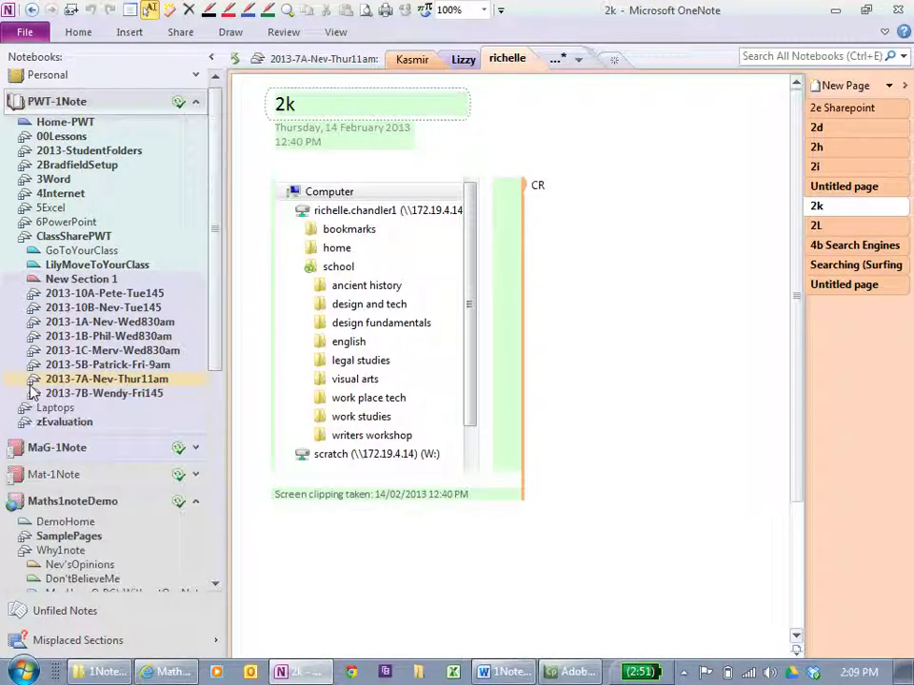
{"action": "left_click", "coordinate": [196, 102]}
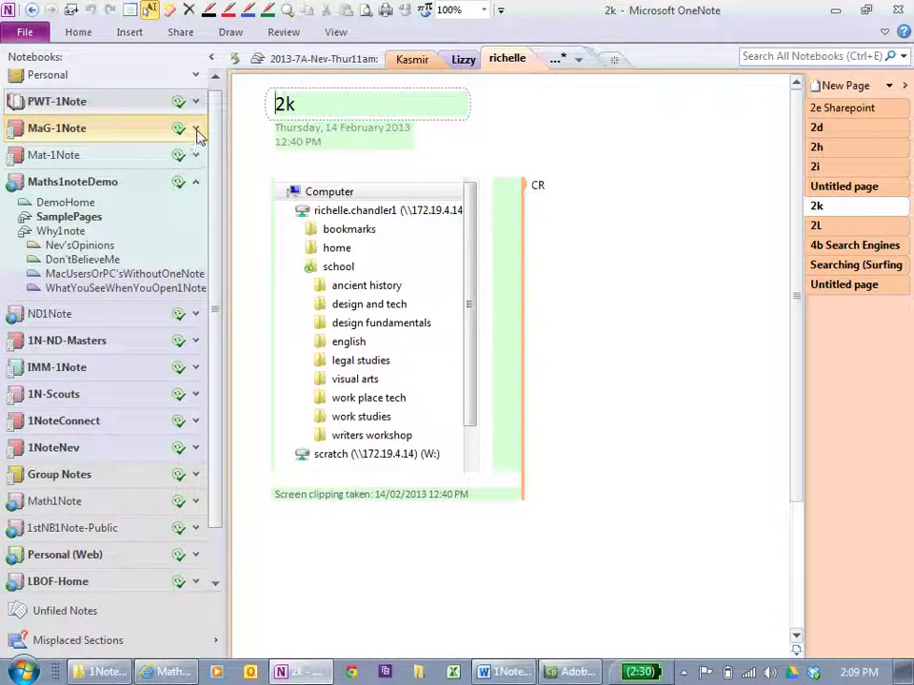
{"action": "left_click", "coordinate": [196, 129]}
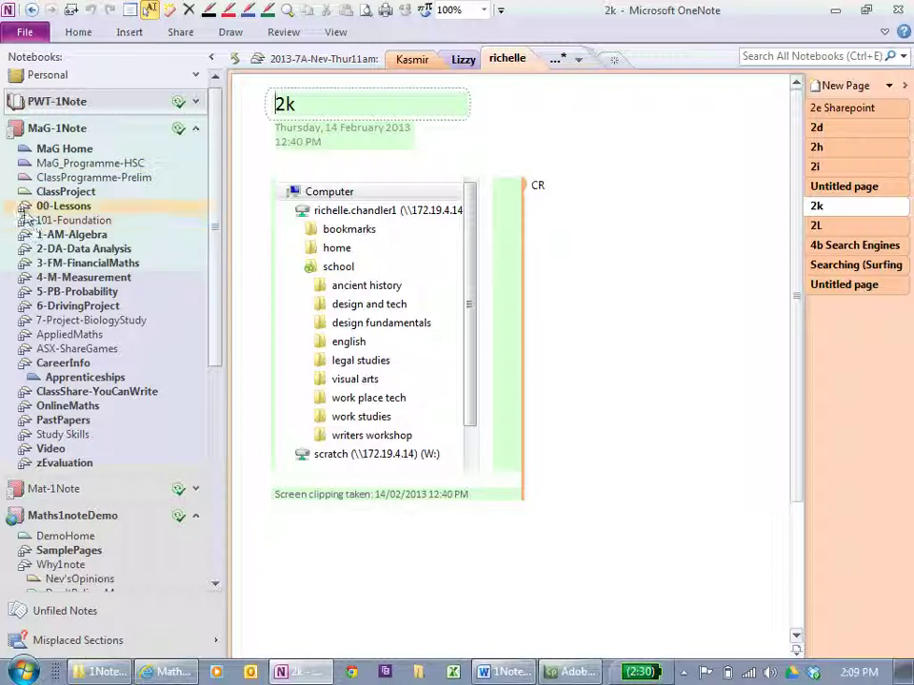
{"action": "left_click", "coordinate": [24, 214]}
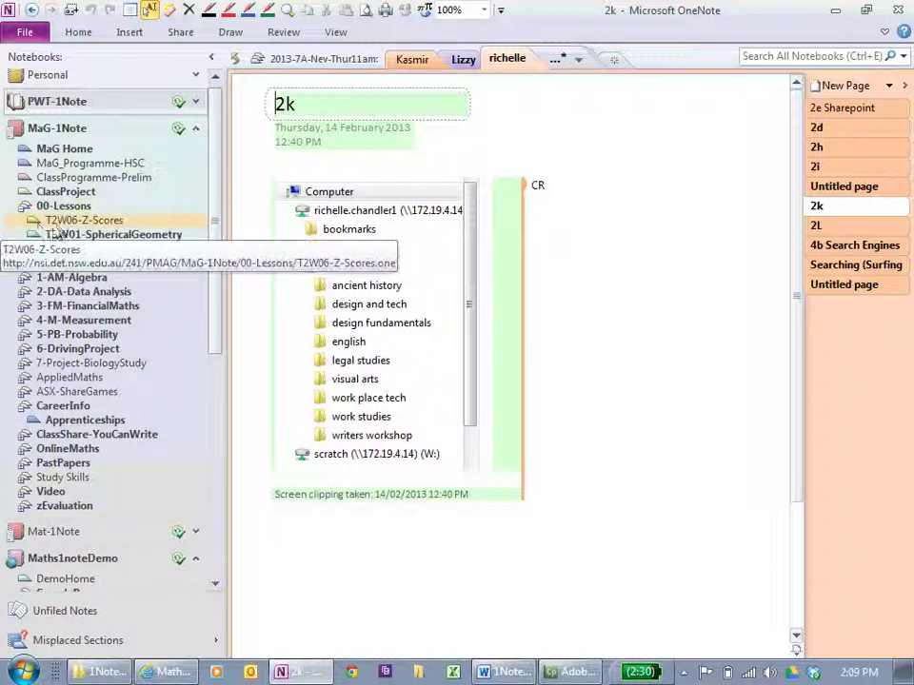
- Browse the T2W06-Z-Scores section, viewing its second Correlation page, Test Corrections and Test Comments
{"action": "left_click", "coordinate": [60, 223]}
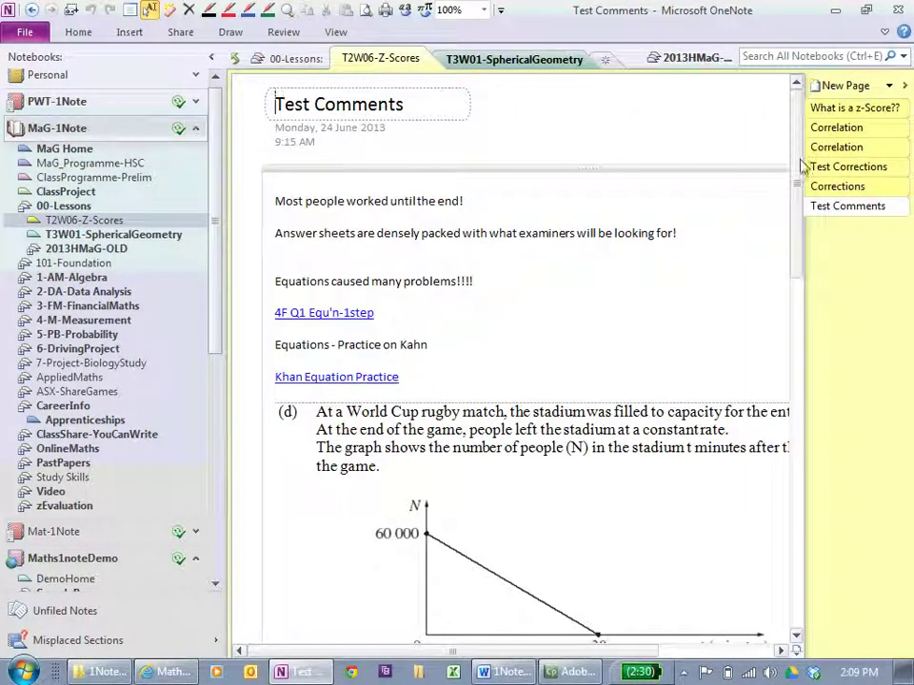
{"action": "left_click", "coordinate": [844, 150]}
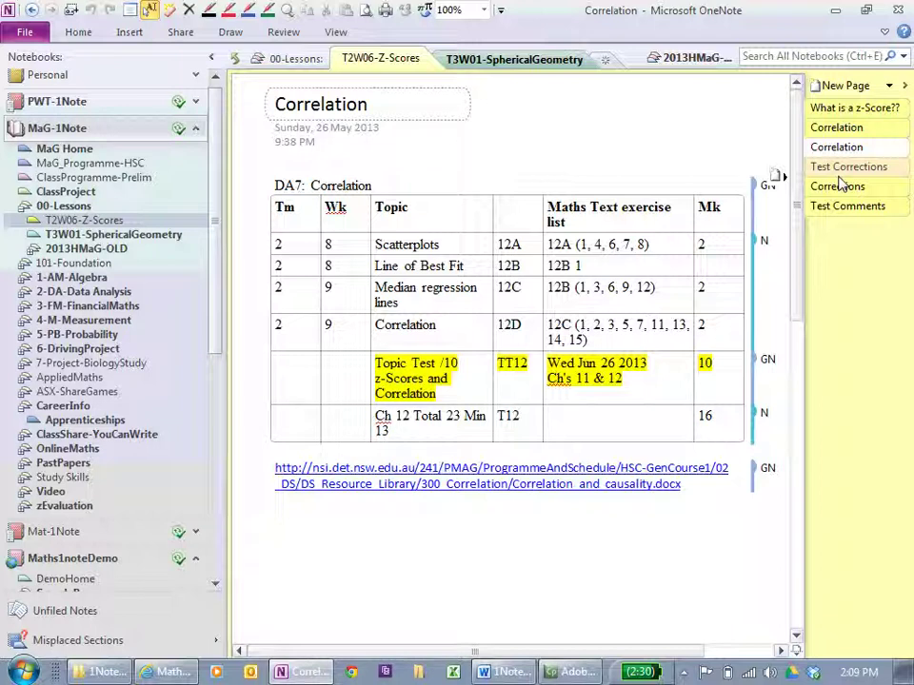
{"action": "left_click", "coordinate": [843, 167]}
{"action": "left_click", "coordinate": [838, 206]}
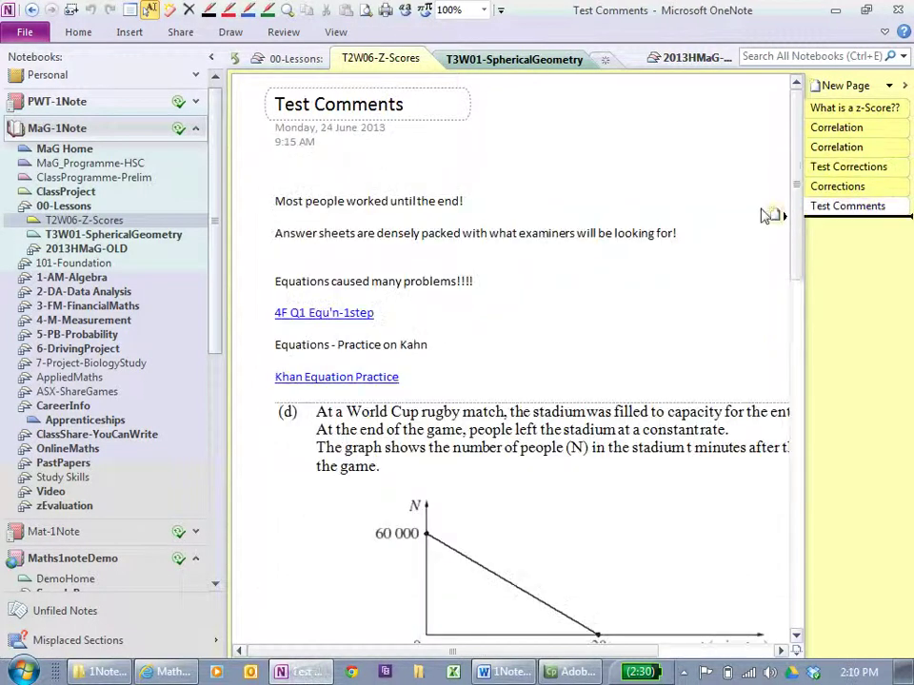
- Collapse 00-Lessons, expand the 1-AM-Algebra section group and open its AM3-H-Ch5-Equations section
{"action": "left_click", "coordinate": [19, 207]}
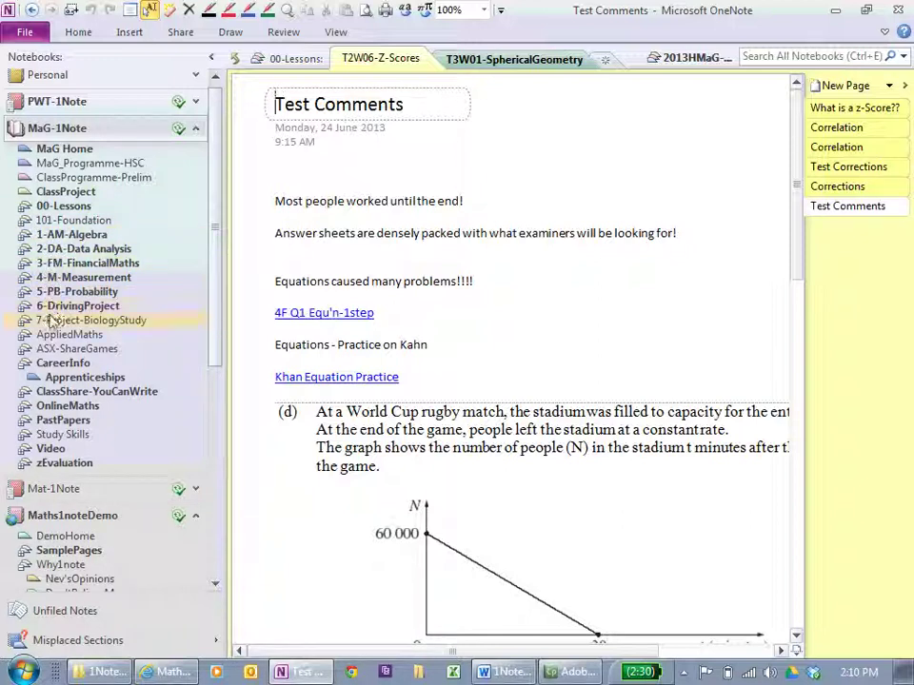
{"action": "left_click", "coordinate": [25, 236]}
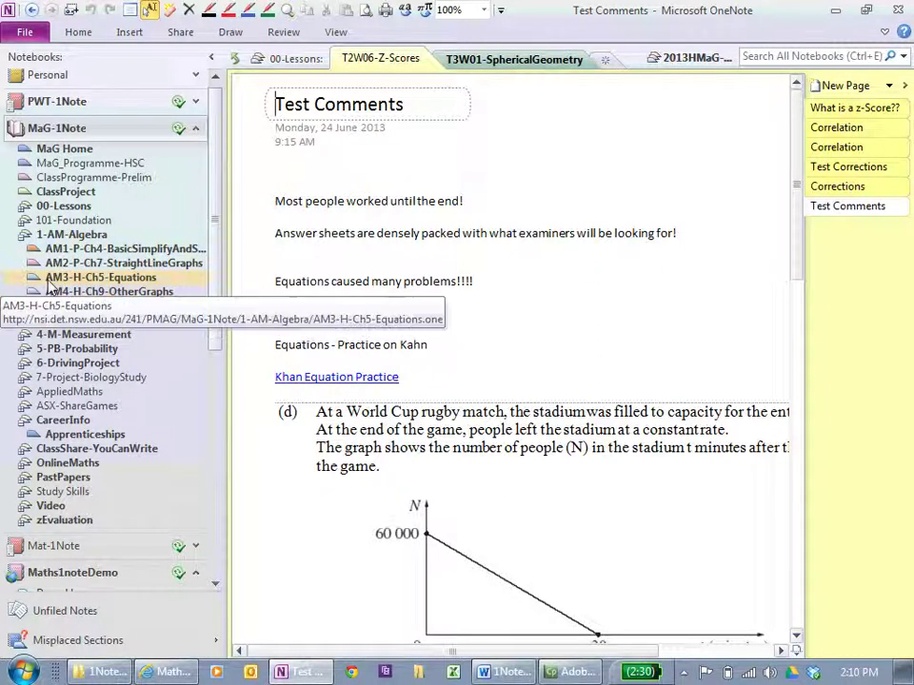
{"action": "left_click", "coordinate": [50, 278]}
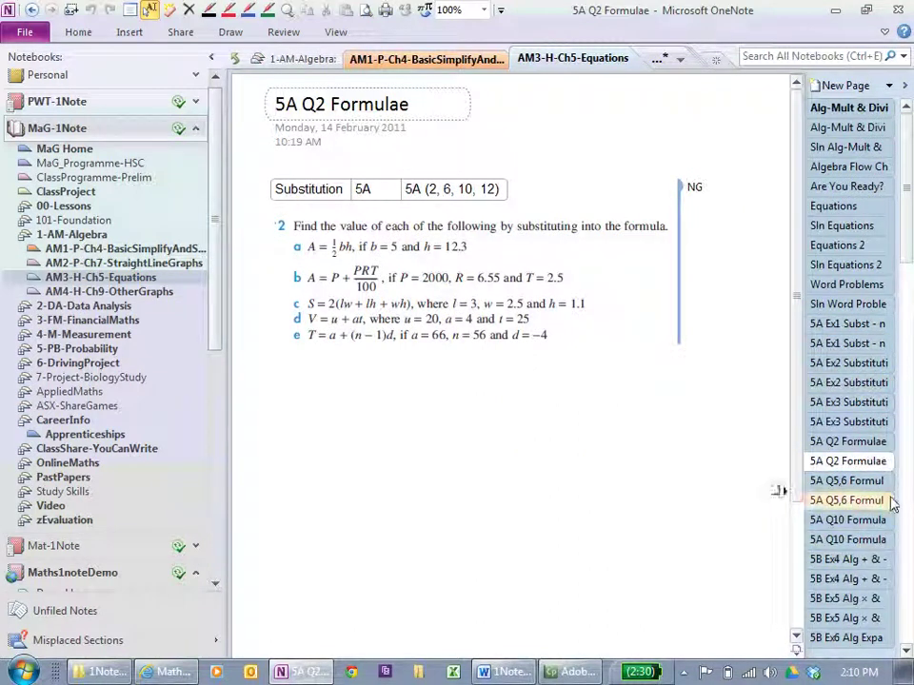
- Compare the two 5B Ex4 Alg + & - pages, switching between the covered worked example and its full solution
{"action": "left_click", "coordinate": [850, 559]}
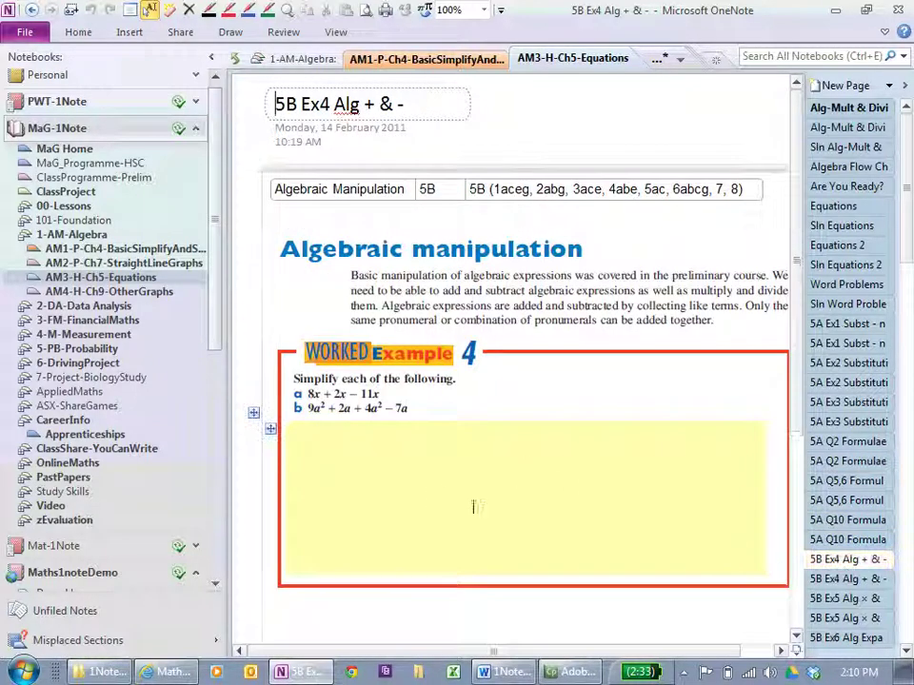
{"action": "left_click", "coordinate": [850, 579]}
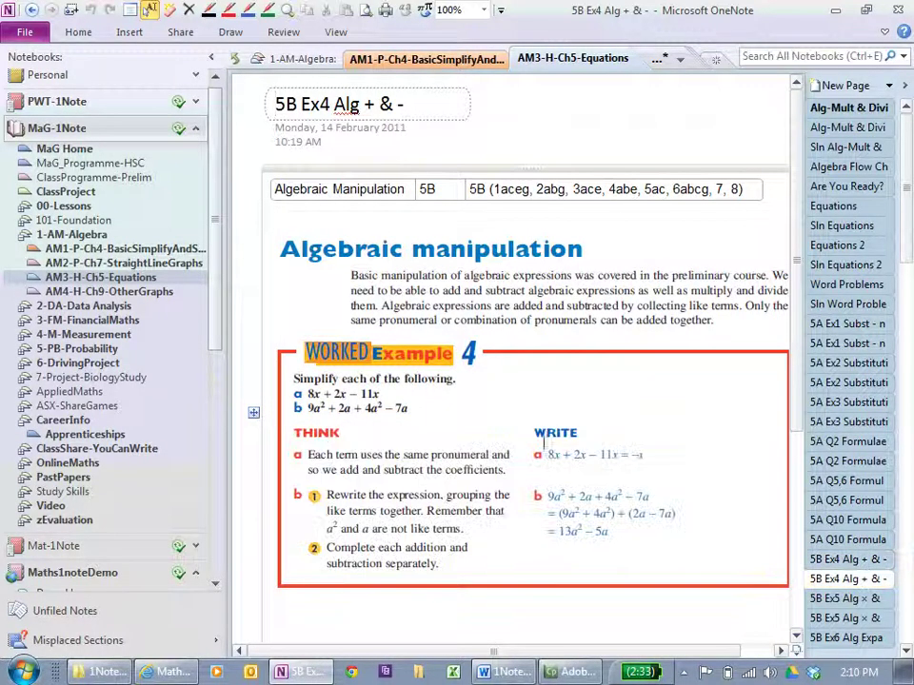
{"action": "left_click", "coordinate": [857, 561]}
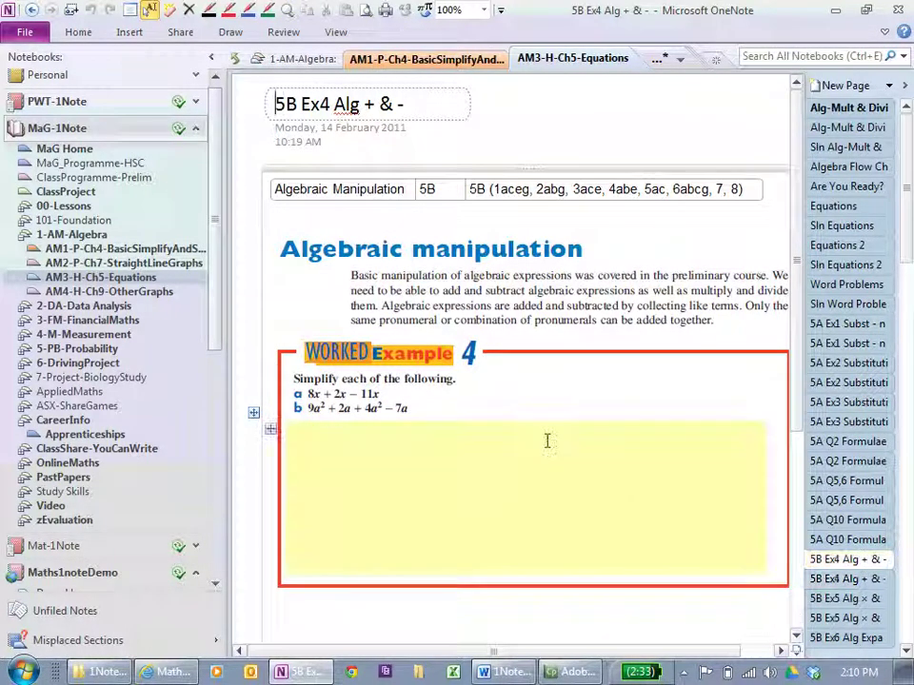
{"action": "left_click", "coordinate": [850, 579]}
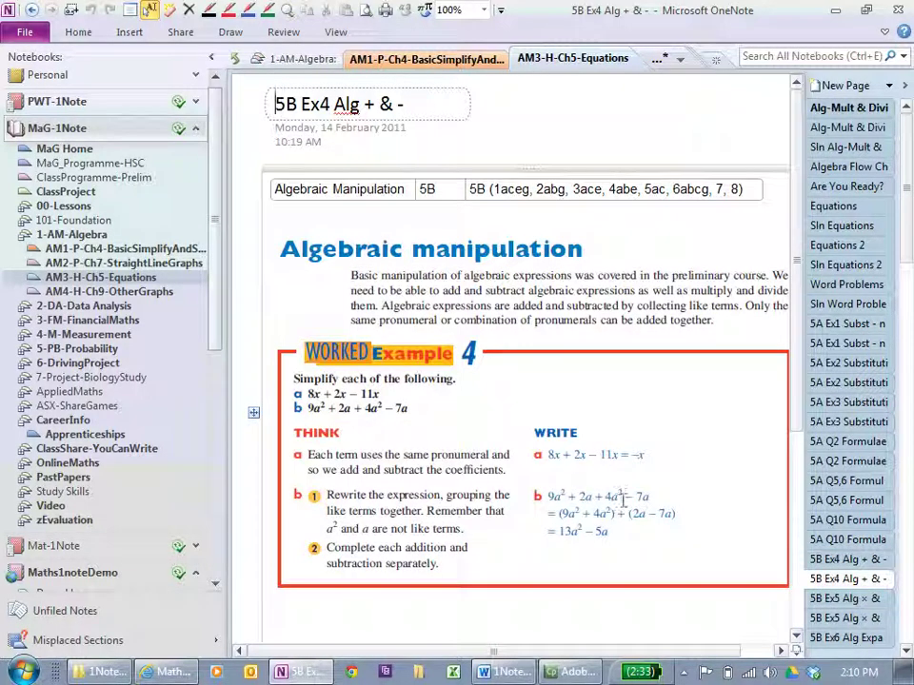
- Collapse MaG-1Note, expand the Mat-1Note notebook and open the P-Ch10NewEd-Ch11OldEd section
{"action": "left_click", "coordinate": [195, 127]}
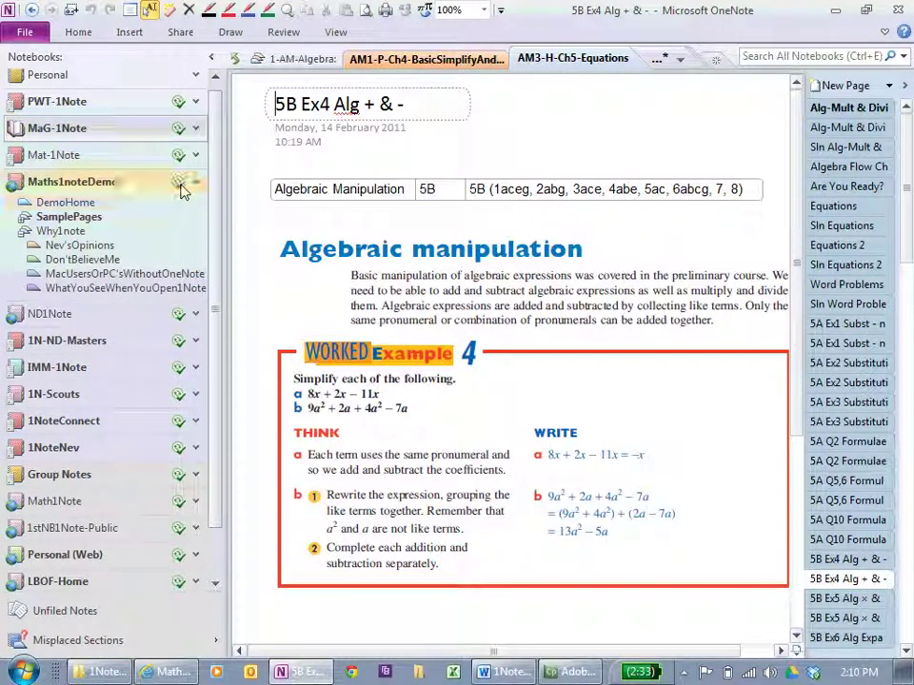
{"action": "left_click", "coordinate": [196, 156]}
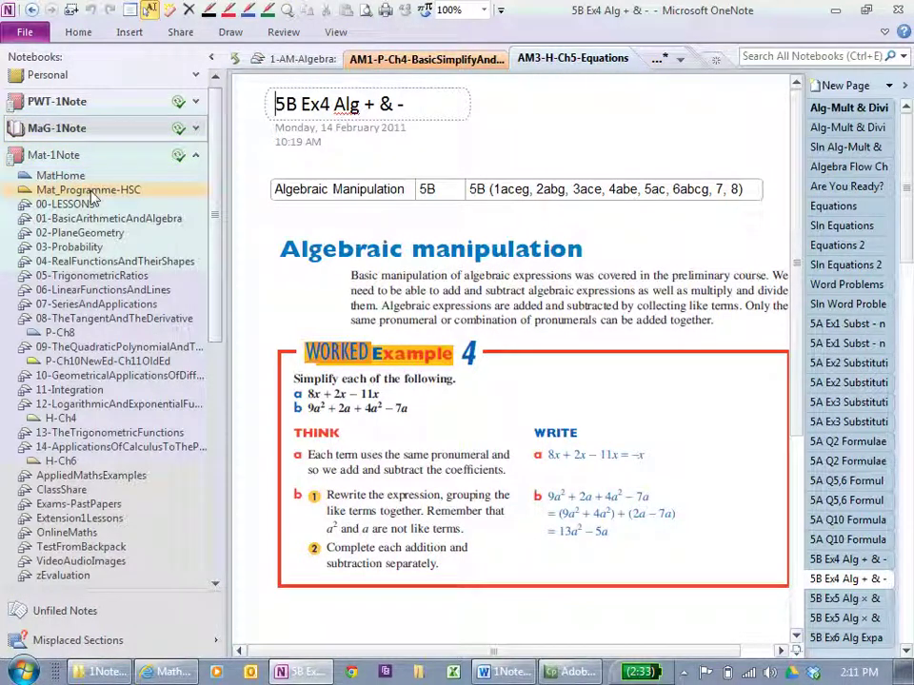
{"action": "left_click", "coordinate": [81, 366]}
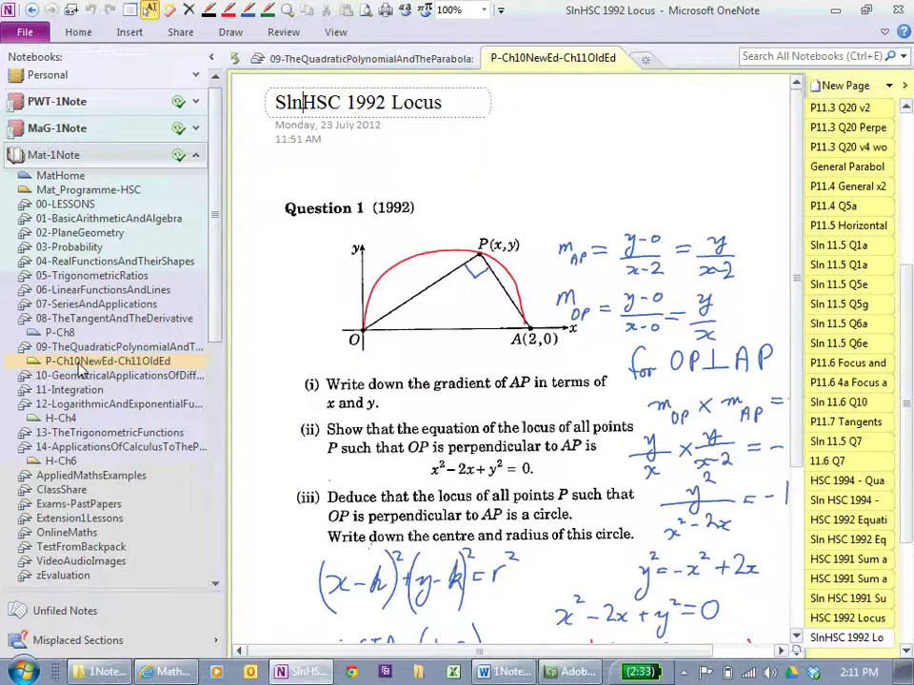
- Copy the HSC 1992 Locus page and paste a duplicate of it into the same section
{"action": "left_click", "coordinate": [857, 619]}
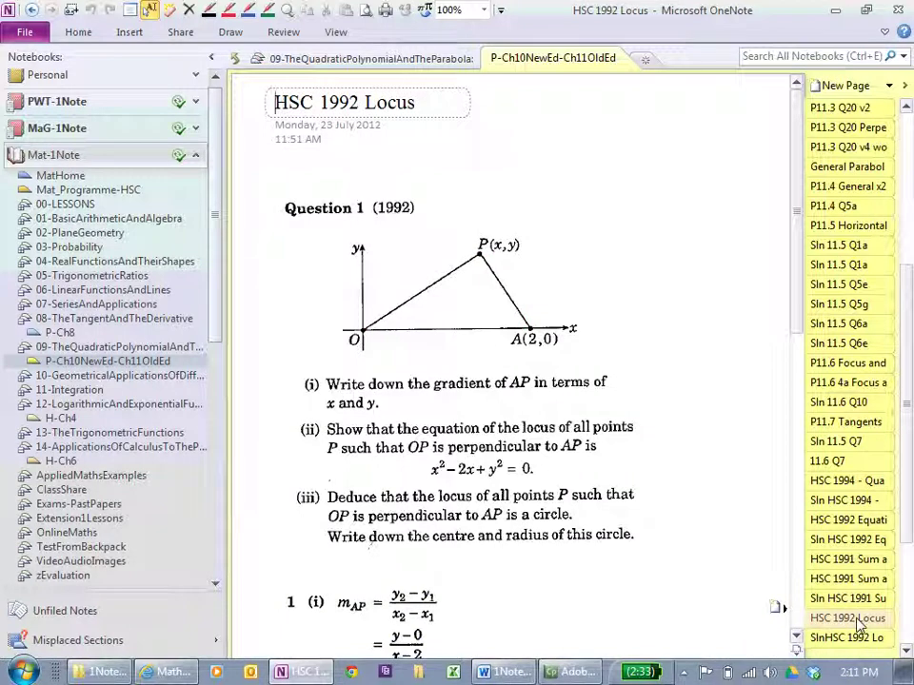
{"action": "left_click", "coordinate": [854, 620]}
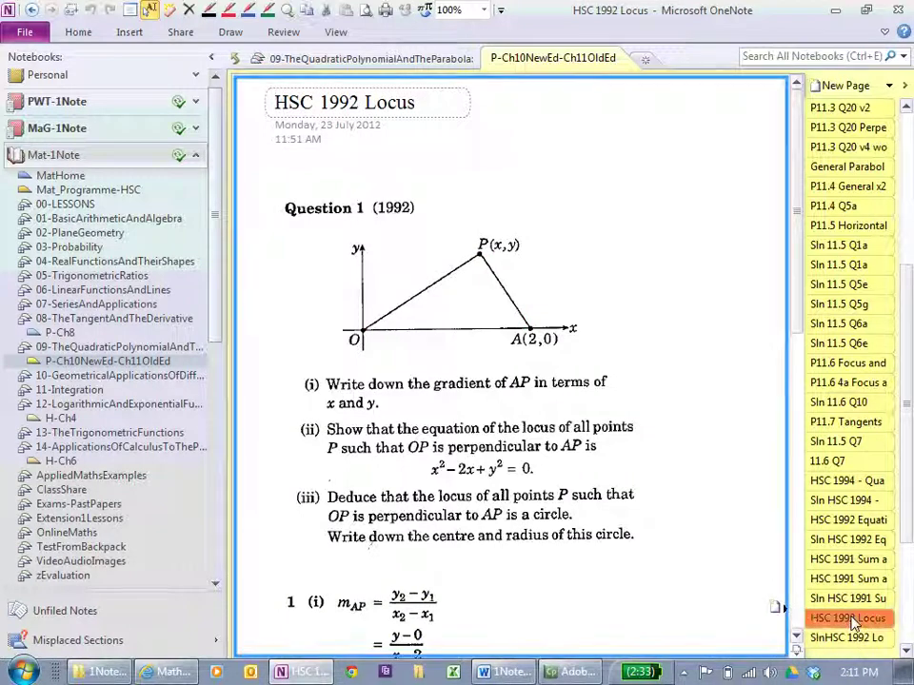
{"action": "left_click", "coordinate": [345, 14]}
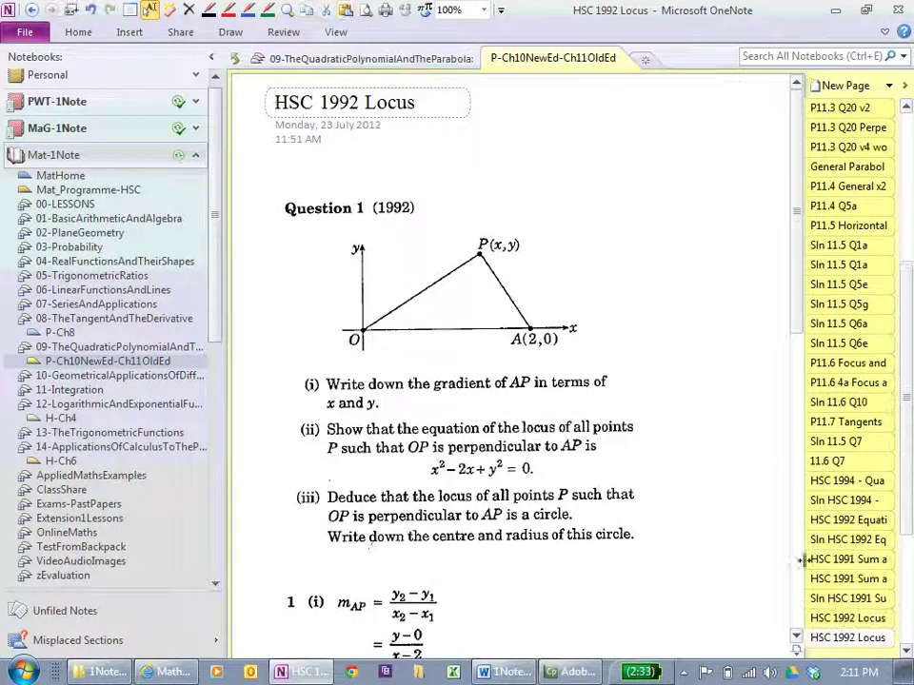
- Copy the SlnHSC 1992 Locus solution page and paste a duplicate of it into the same section
{"action": "scroll", "coordinate": [907, 650], "scroll_direction": "down", "scroll_amount": 4}
{"action": "left_click", "coordinate": [852, 580]}
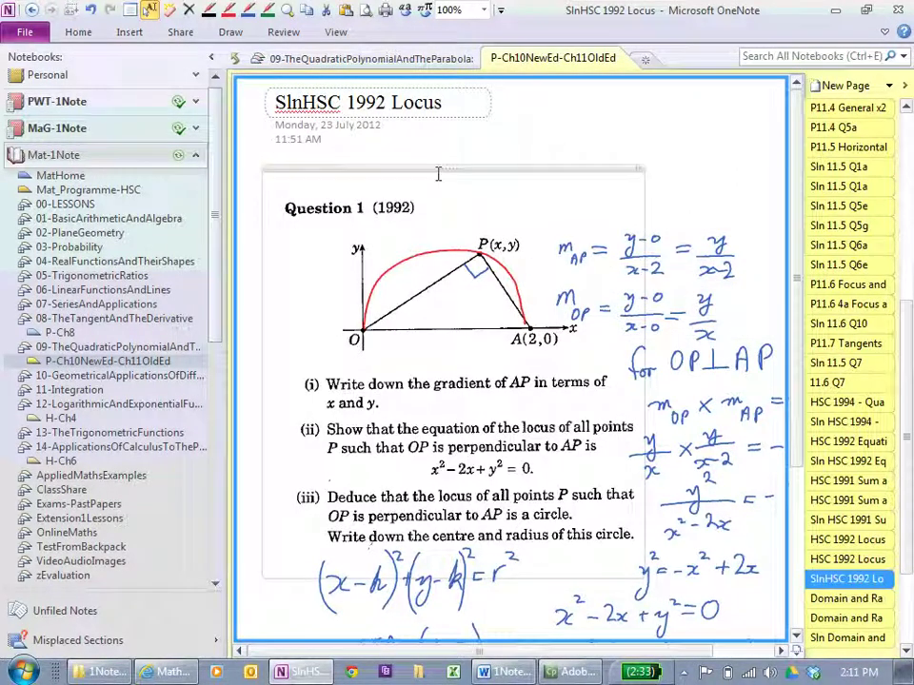
{"action": "left_click", "coordinate": [345, 14]}
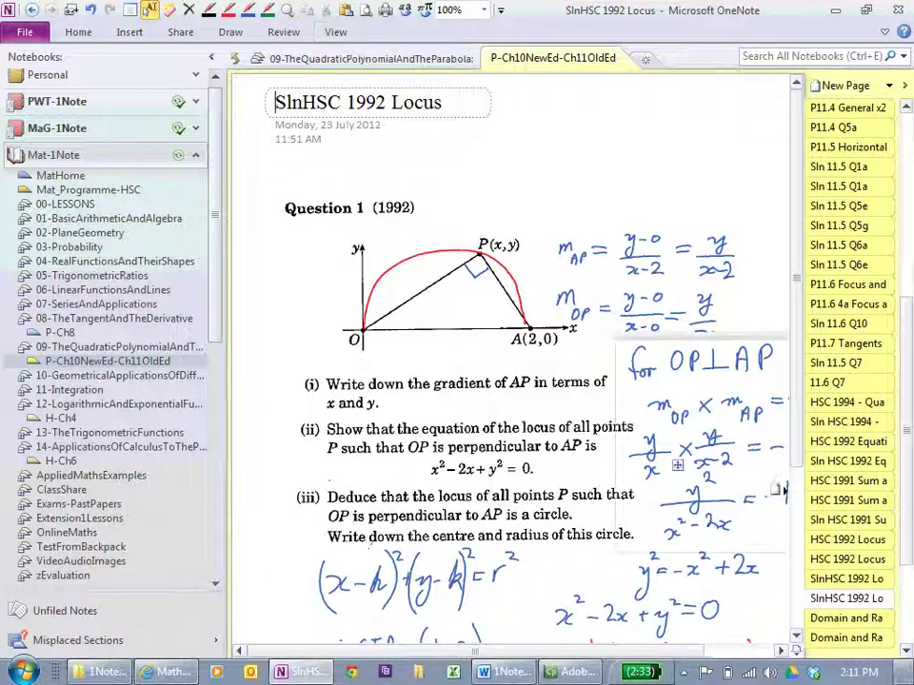
- Delete the duplicated SlnHSC 1992 Locus page and view the Domain and Range page
{"action": "left_click", "coordinate": [849, 599]}
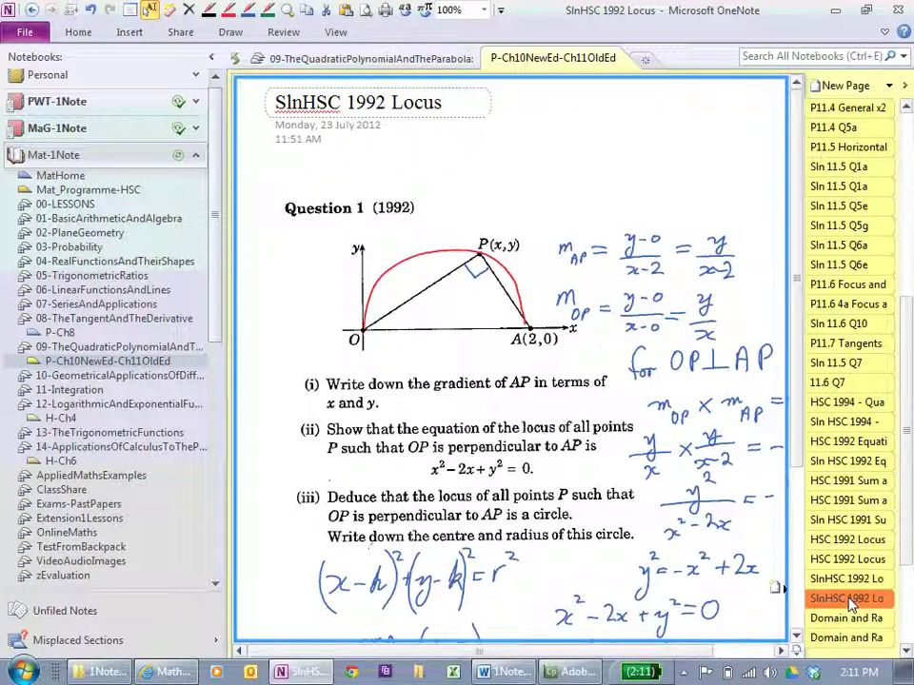
{"action": "key", "text": "Delete"}
{"action": "left_click", "coordinate": [850, 600]}
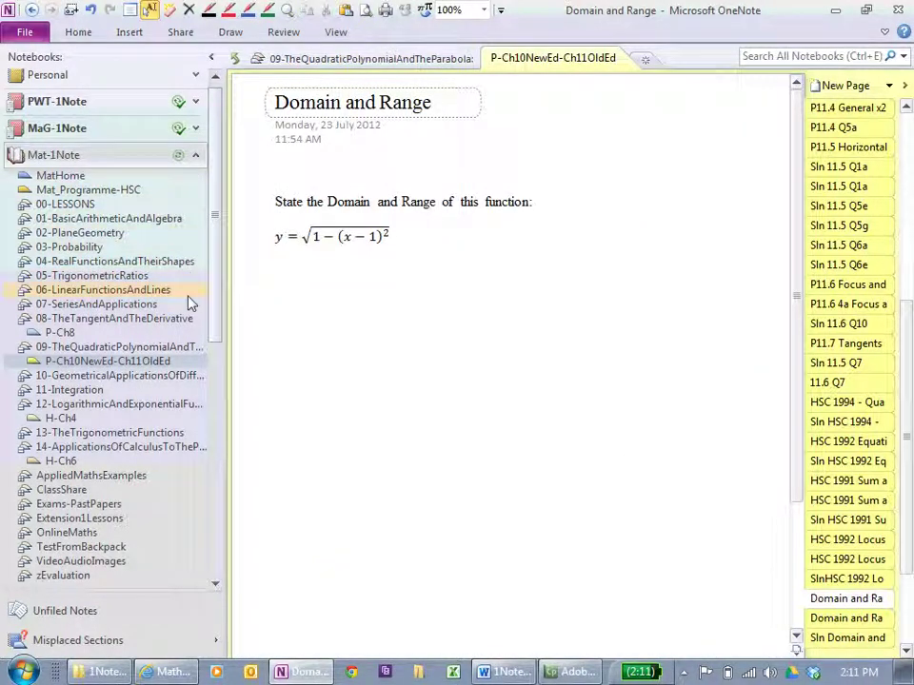
- Open the H-Ch4 section and compare the 4.2 Q1m question page with its solution page Sln 4.2 Q1m
{"action": "left_click", "coordinate": [64, 418]}
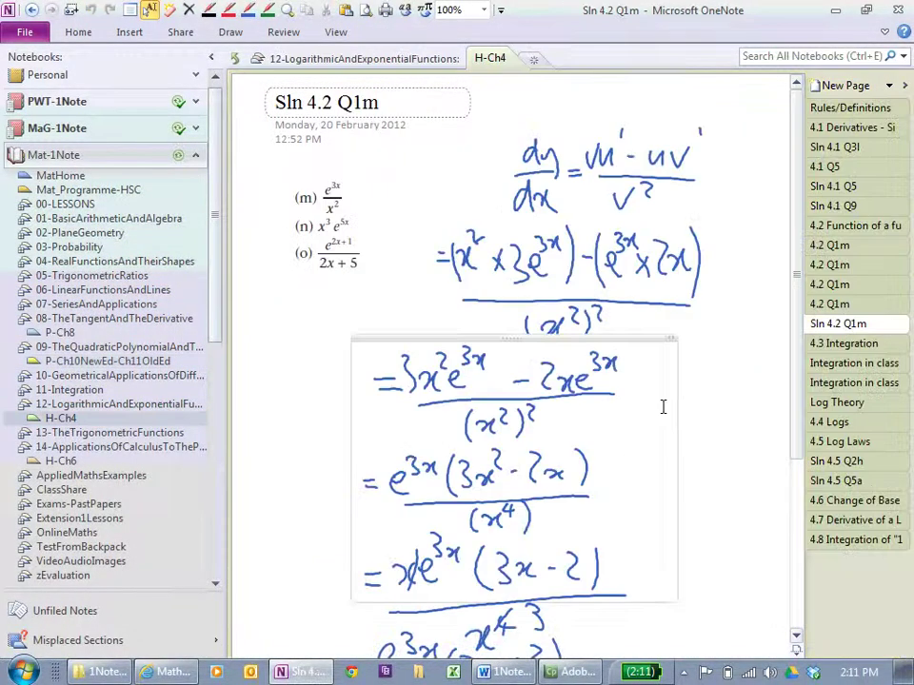
{"action": "left_click", "coordinate": [850, 305]}
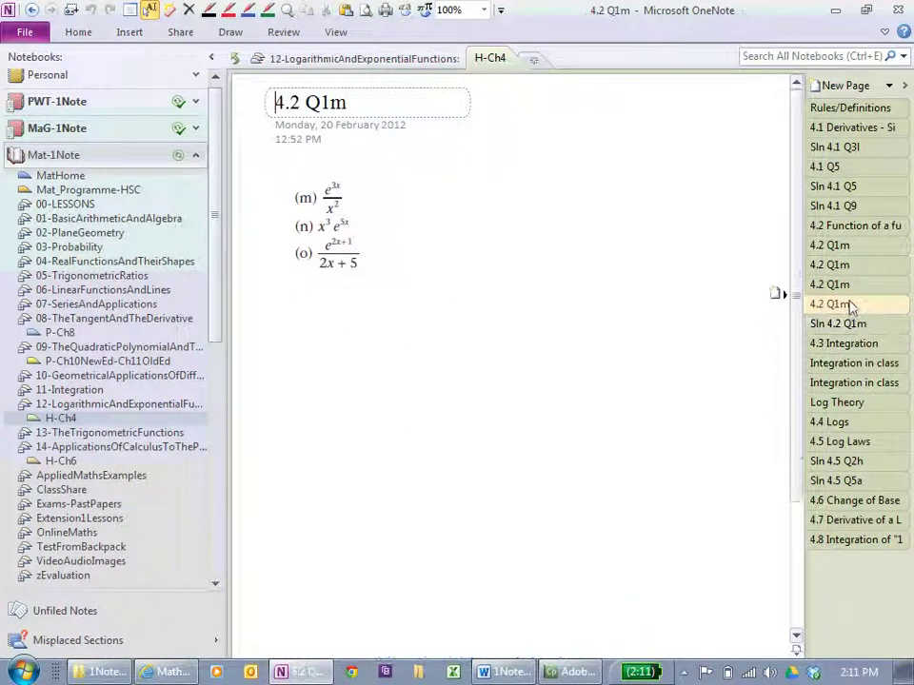
{"action": "mouse_move", "coordinate": [842, 302]}
{"action": "left_mouse_down"}
{"action": "mouse_move", "coordinate": [848, 262]}
{"action": "mouse_move", "coordinate": [842, 288]}
{"action": "left_mouse_up"}
{"action": "mouse_move", "coordinate": [833, 333]}
{"action": "left_mouse_down"}
{"action": "mouse_move", "coordinate": [840, 306]}
{"action": "mouse_move", "coordinate": [836, 335]}
{"action": "mouse_move", "coordinate": [859, 343]}
{"action": "mouse_move", "coordinate": [844, 319]}
{"action": "mouse_move", "coordinate": [837, 324]}
{"action": "left_mouse_up"}
{"action": "left_click", "coordinate": [837, 324]}
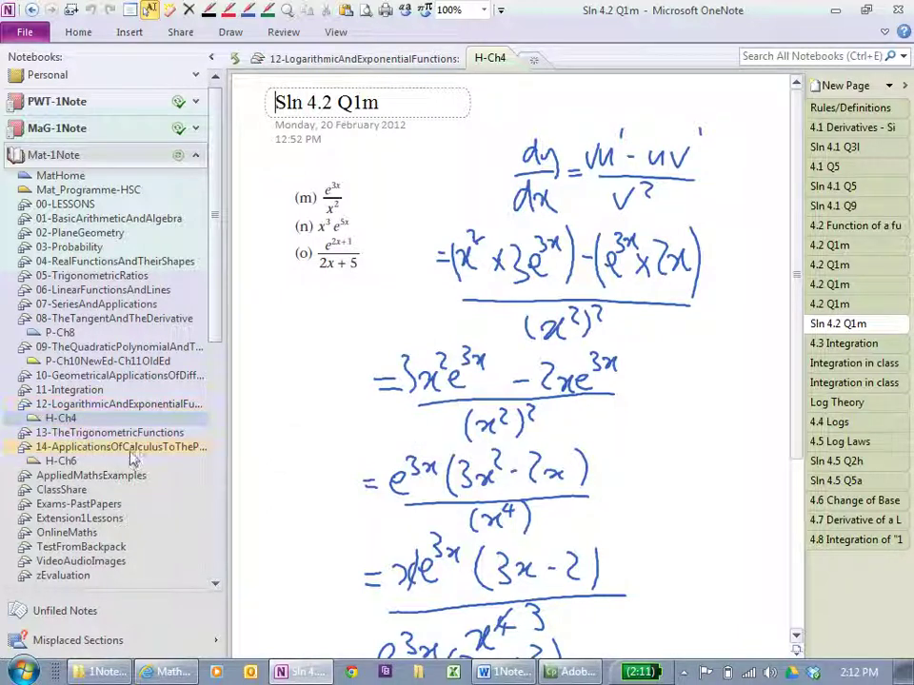
- View the H-Ch6 section under 14-ApplicationsOfCalculusToThePhysicalWorld and collapse the Mat-1Note notebook
{"action": "left_click", "coordinate": [63, 462]}
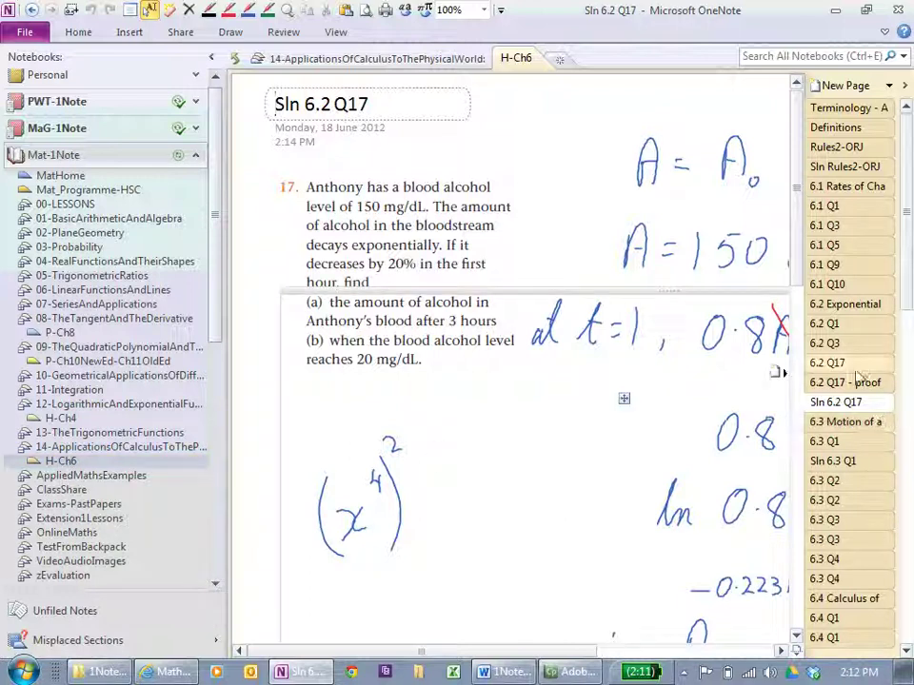
{"action": "left_click", "coordinate": [195, 154]}
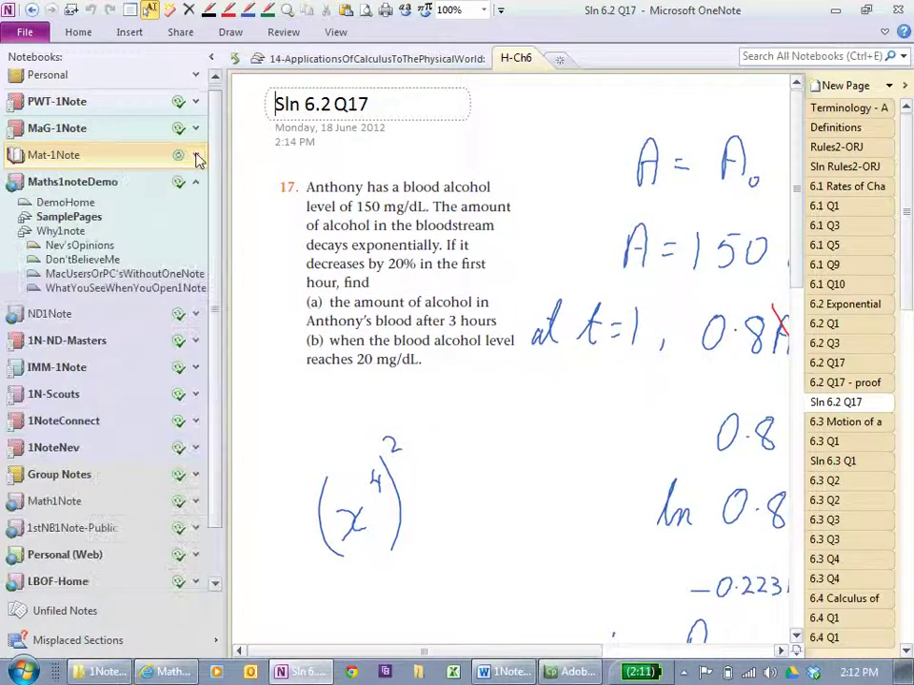
- Open the Say Hi Here!!!!! page in Maths1noteDemo's DemoHome section and add the note "HI" below the handwritten formula
{"action": "left_click", "coordinate": [69, 204]}
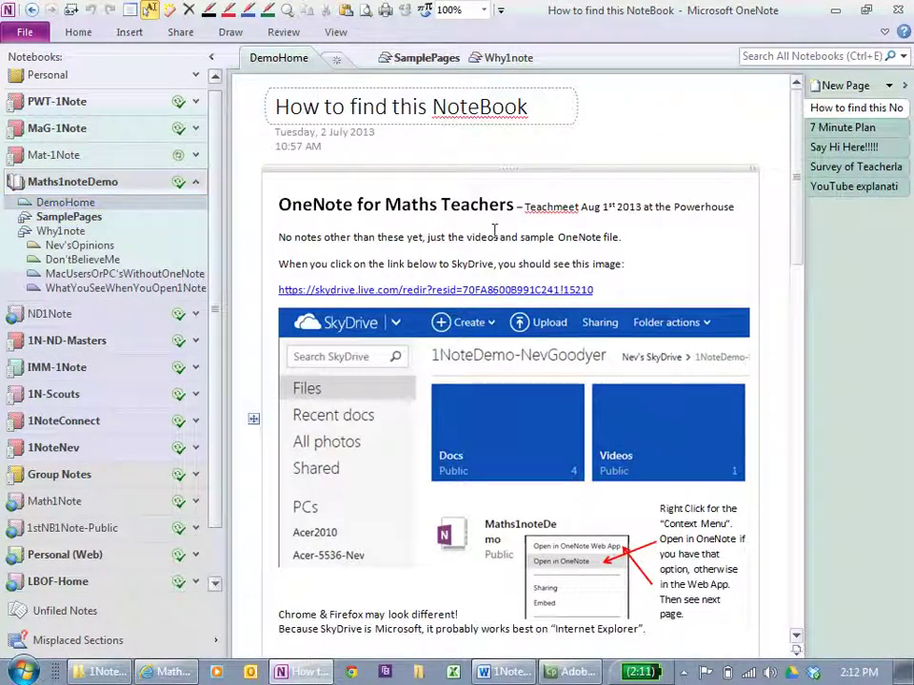
{"action": "left_click", "coordinate": [857, 150]}
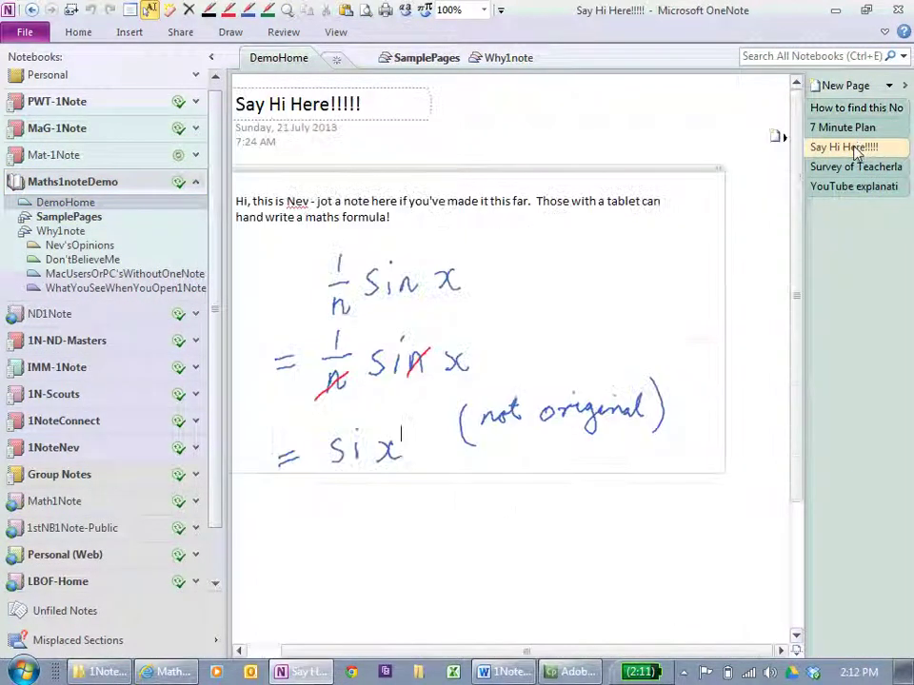
{"action": "left_click", "coordinate": [301, 556]}
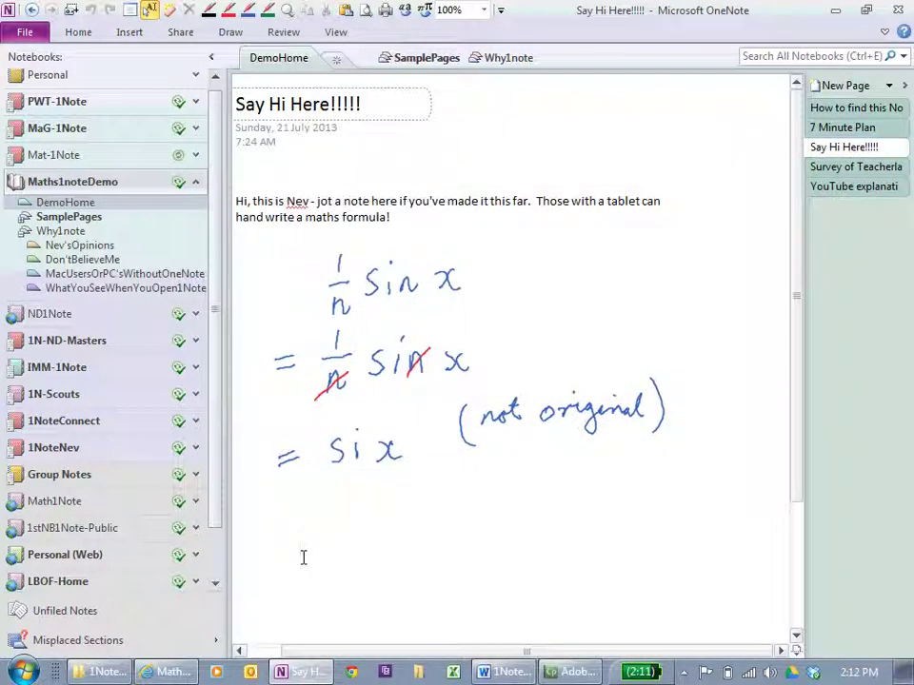
{"action": "type", "text": "Hi"}
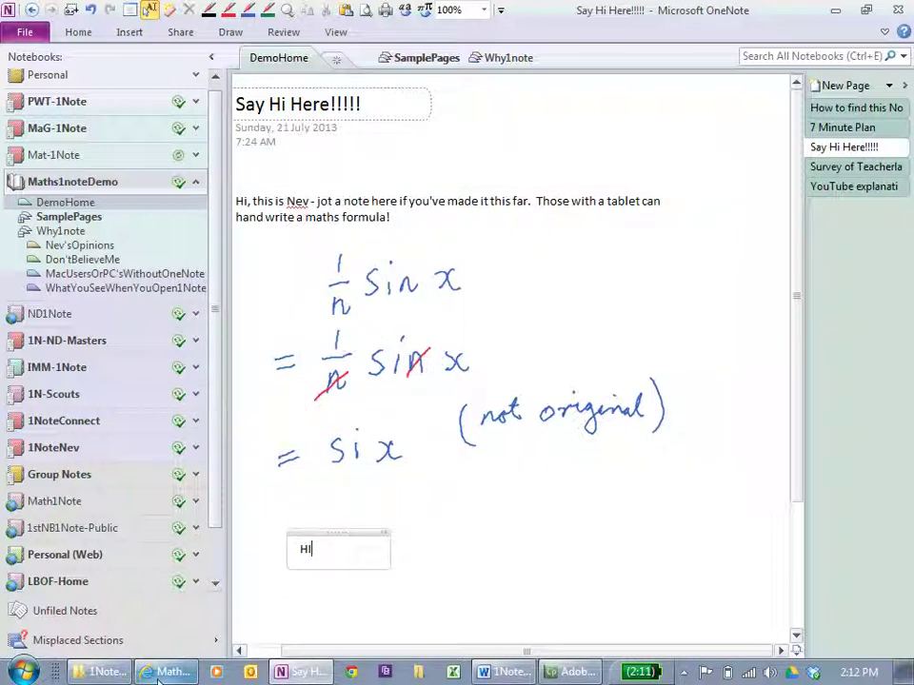
- Restore the OneNote window to a smaller size beside the browser showing the web version of the notebook
{"action": "double_click", "coordinate": [660, 12]}
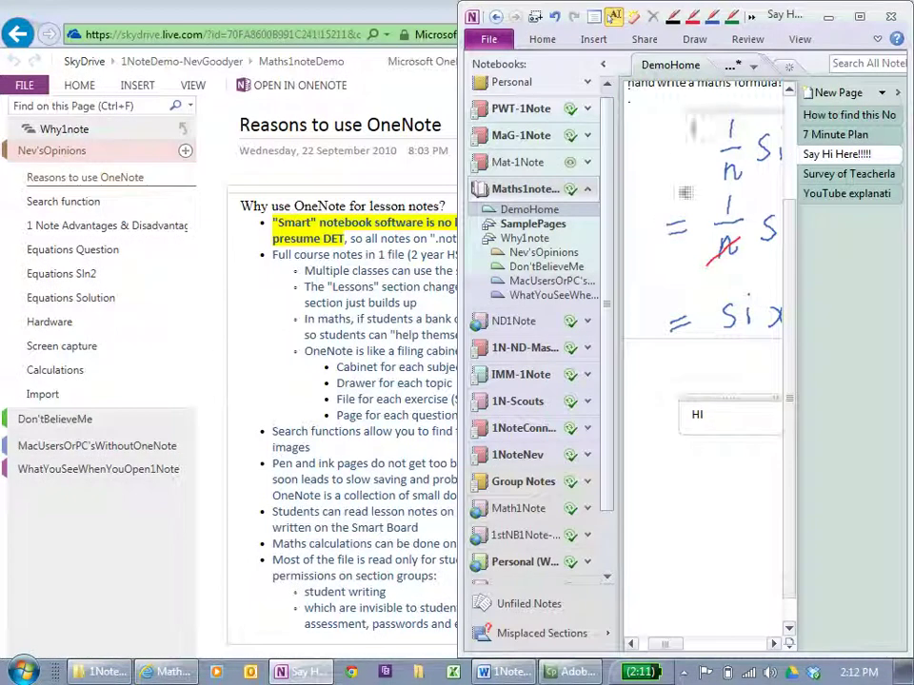